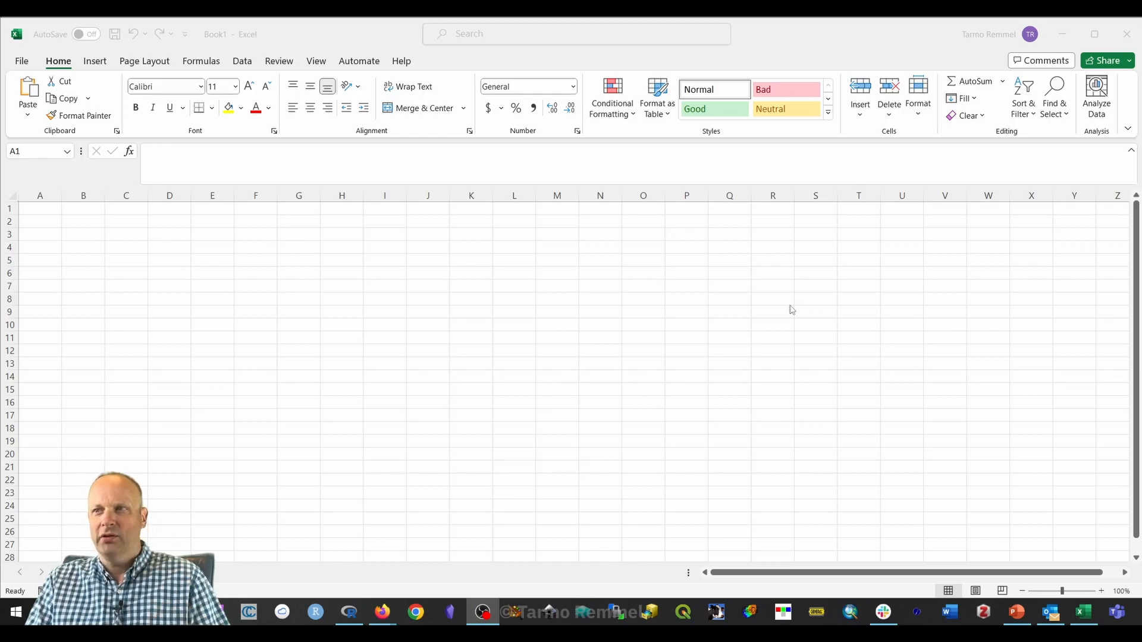
- Enter the word "Text" in cell E3
{"action": "left_click", "coordinate": [1067, 594]}
{"action": "left_click", "coordinate": [1066, 592]}
{"action": "left_click_drag", "start_coordinate": [1067, 592], "coordinate": [1069, 594]}
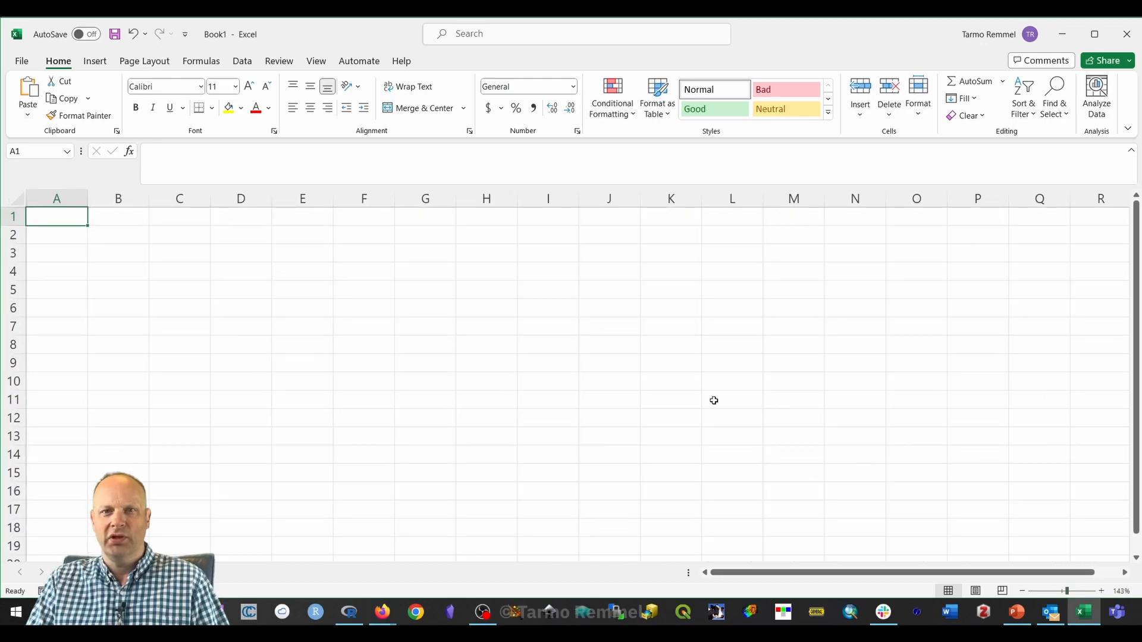
{"action": "left_click", "coordinate": [299, 255]}
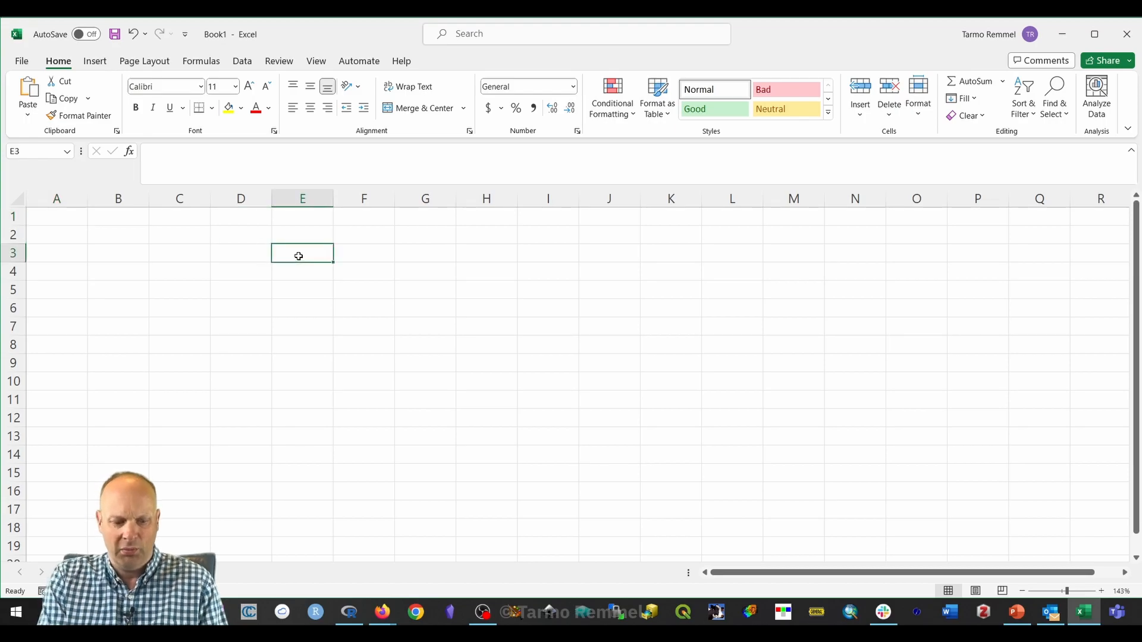
{"action": "type", "text": "Text"}
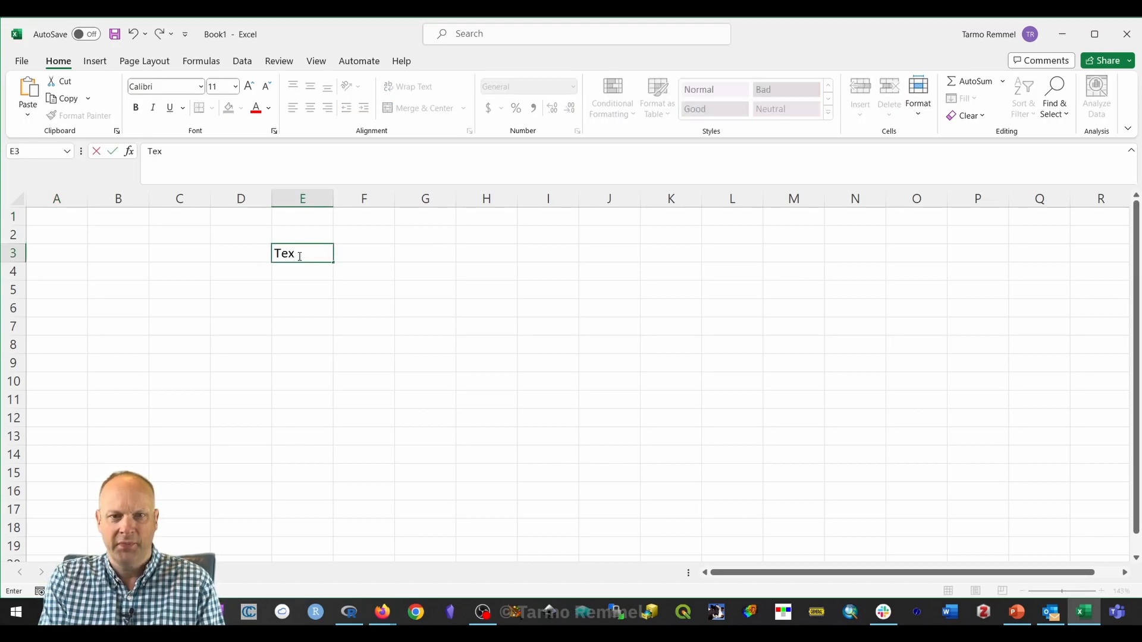
{"action": "key", "text": "Return"}
{"action": "left_click", "coordinate": [299, 255]}
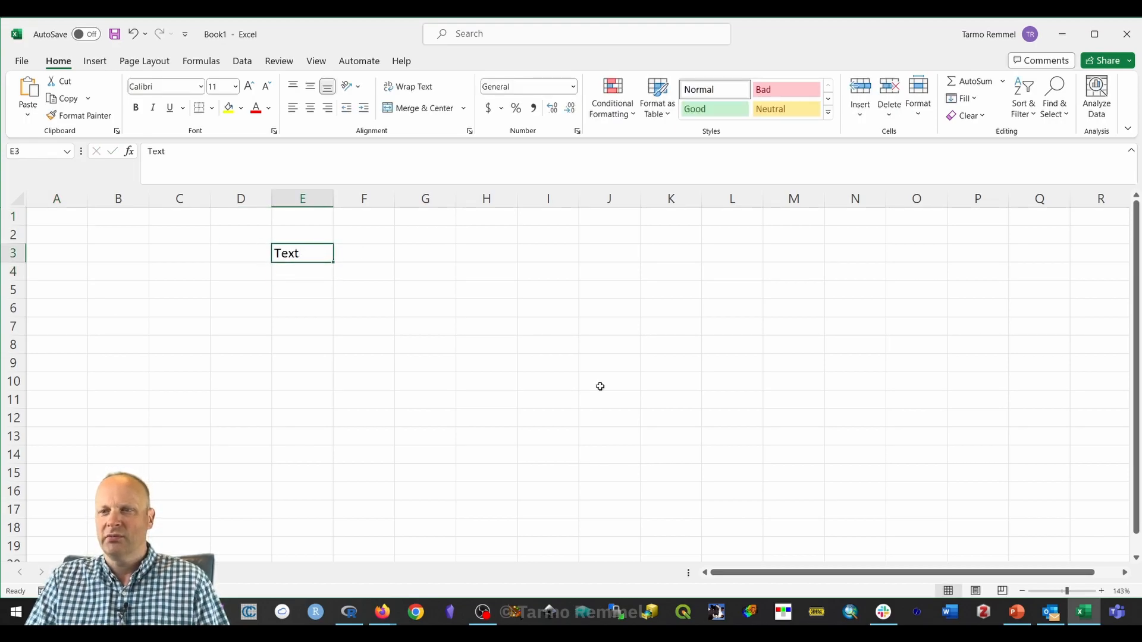
- Set the font size of all cells in the worksheet to 14
{"action": "left_click", "coordinate": [1101, 591]}
{"action": "left_click", "coordinate": [1101, 591]}
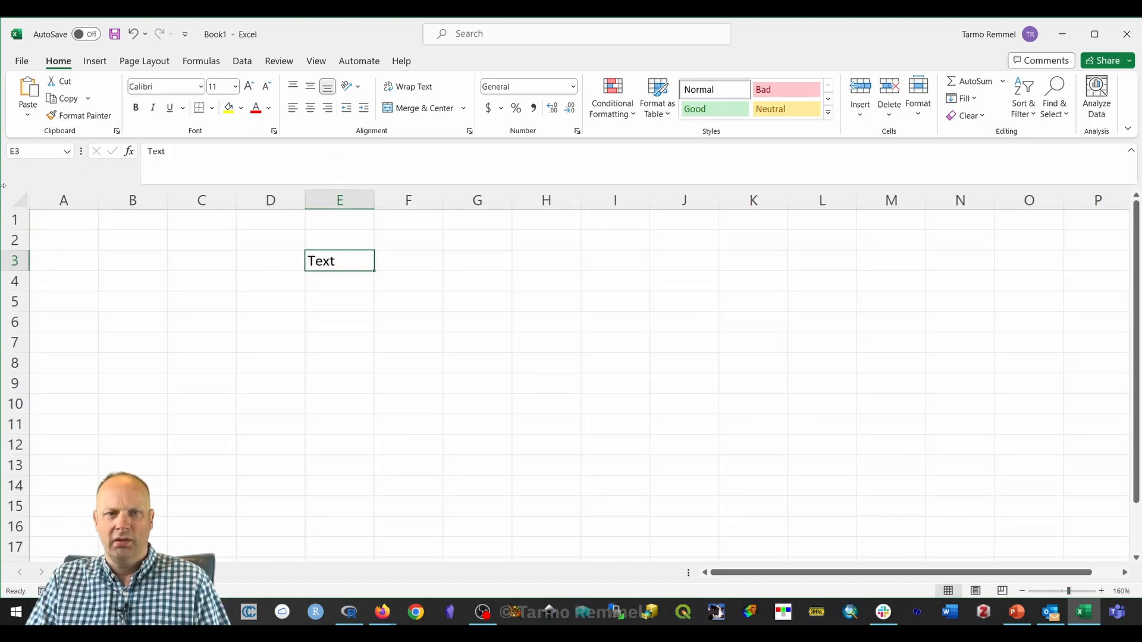
{"action": "left_click", "coordinate": [21, 201]}
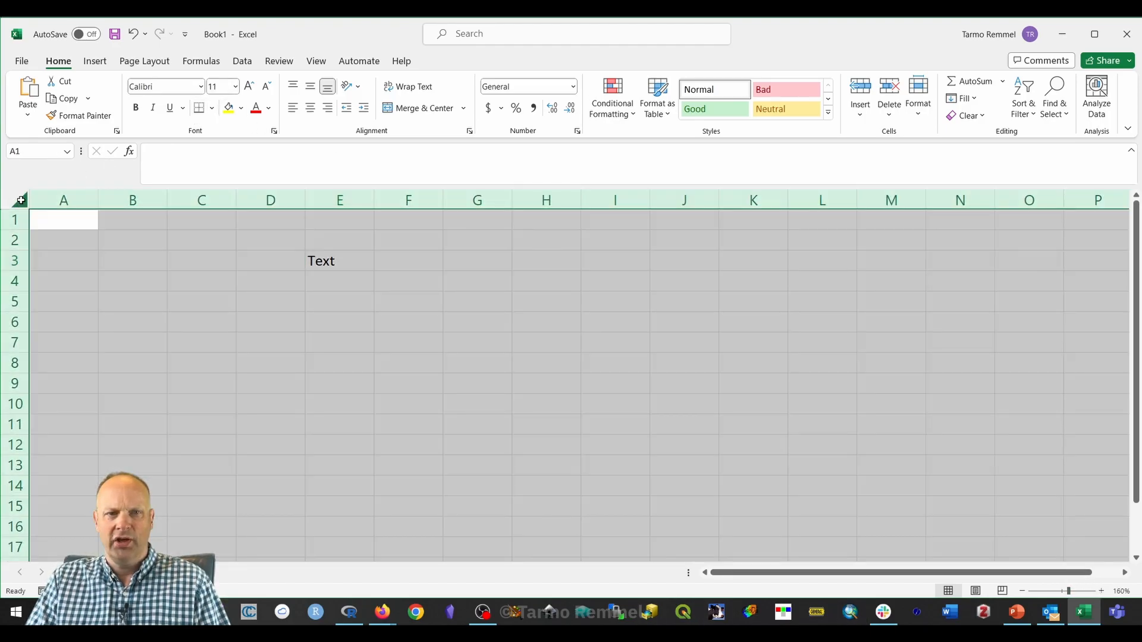
{"action": "left_click", "coordinate": [236, 89]}
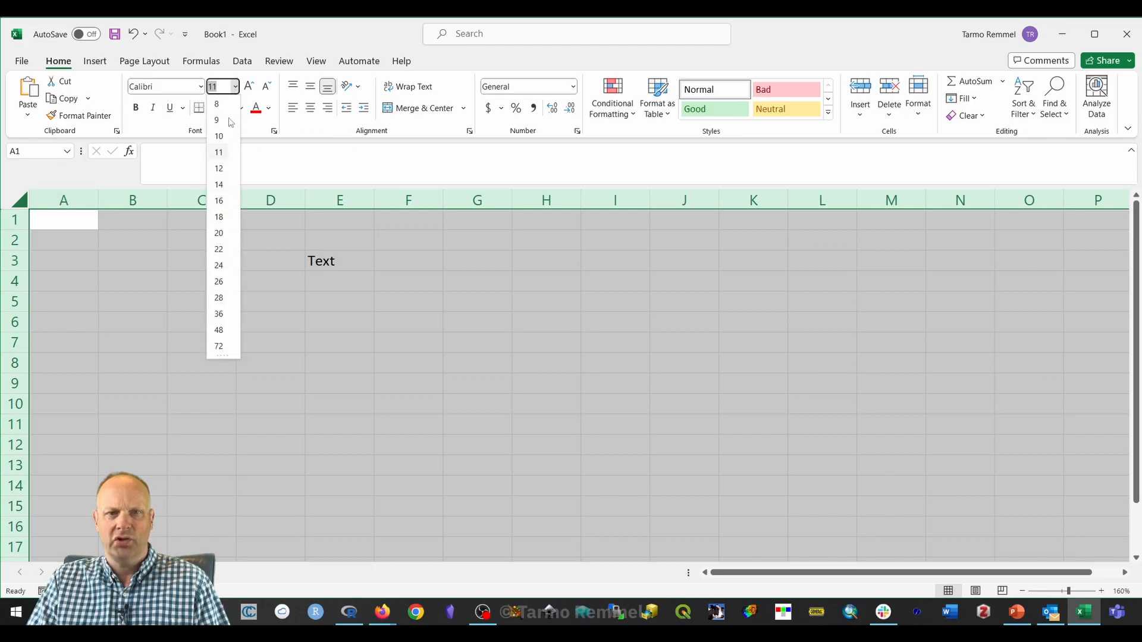
{"action": "left_click", "coordinate": [218, 183]}
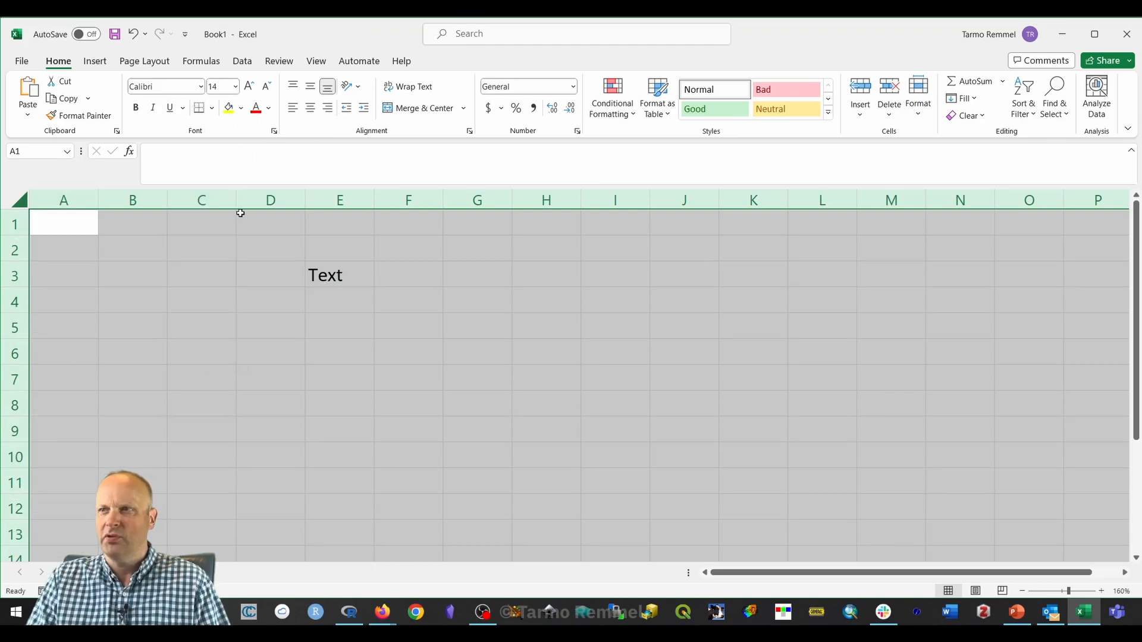
{"action": "left_click", "coordinate": [296, 459]}
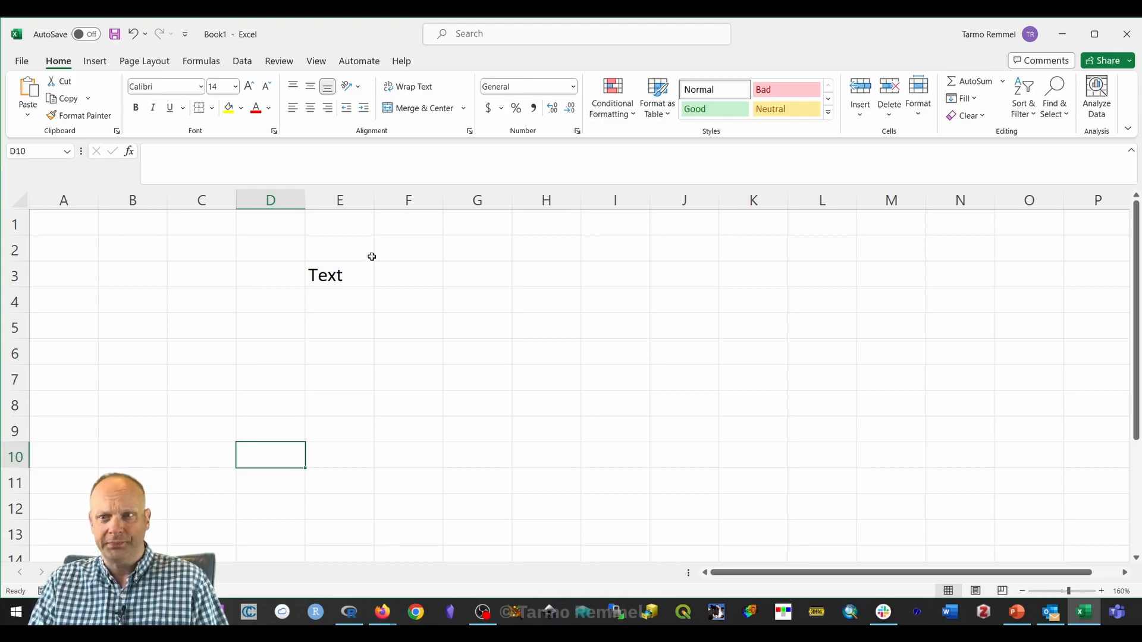
- Insert a new blank equation object into the worksheet
{"action": "left_click", "coordinate": [95, 61]}
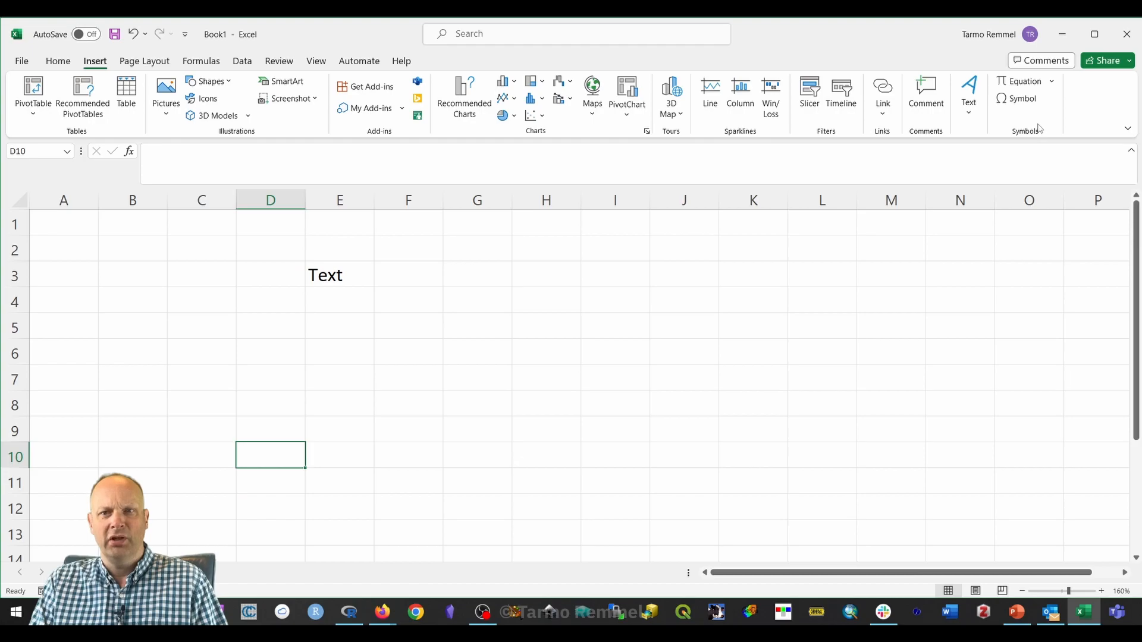
{"action": "left_click", "coordinate": [1019, 83]}
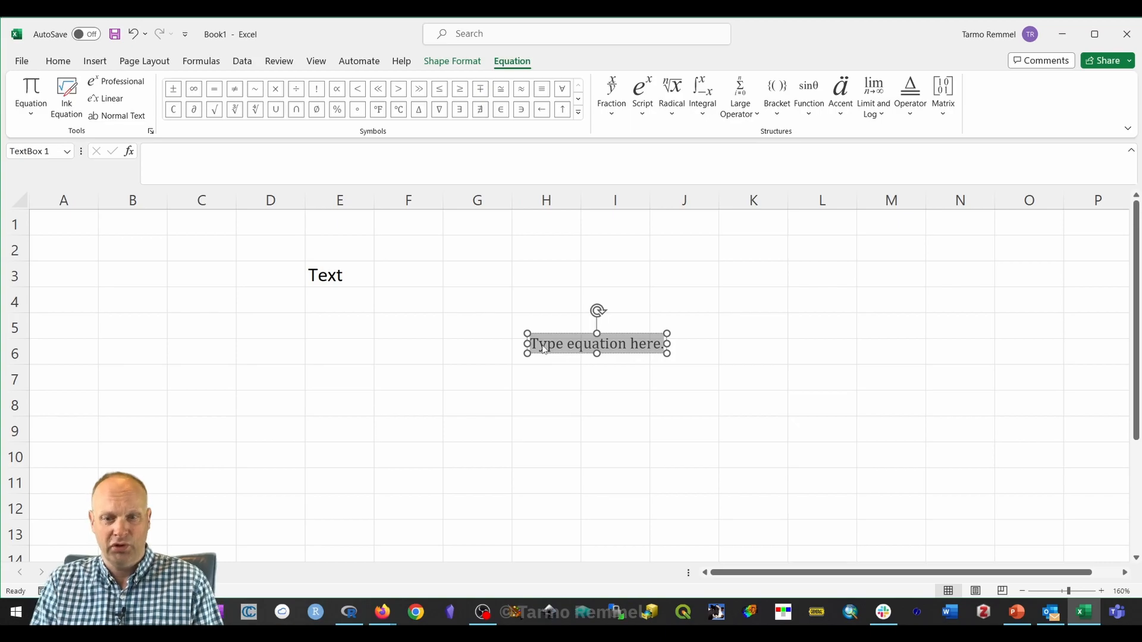
{"action": "type", "text": "Mean"}
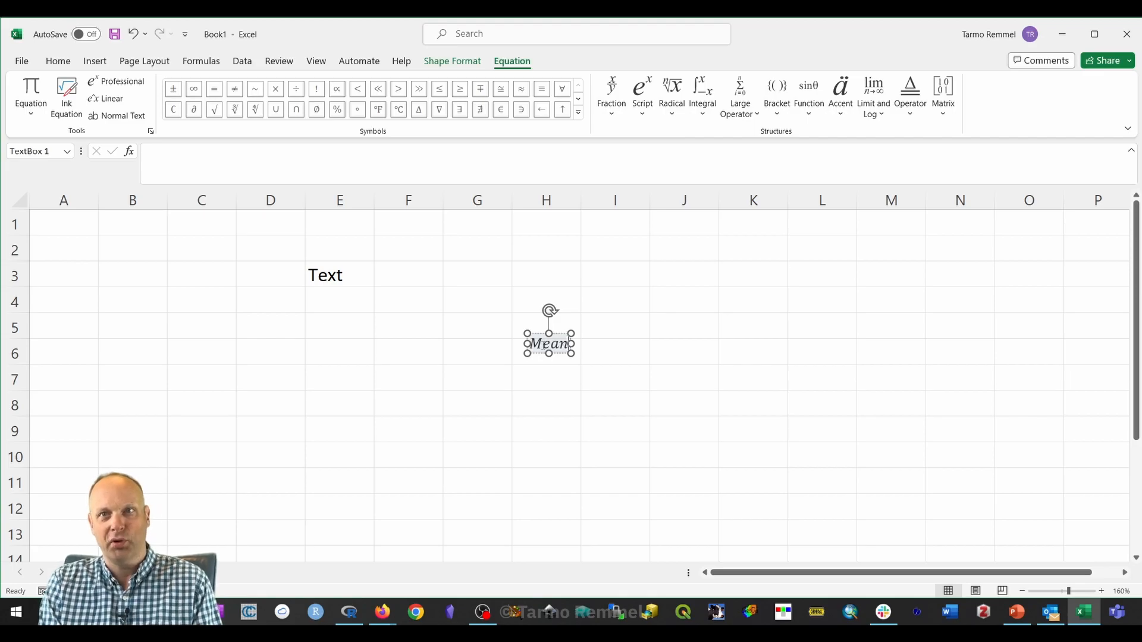
{"action": "key", "text": "BackSpace"}
{"action": "key", "text": "BackSpace"}
{"action": "key", "text": "BackSpace"}
{"action": "key", "text": "BackSpace"}
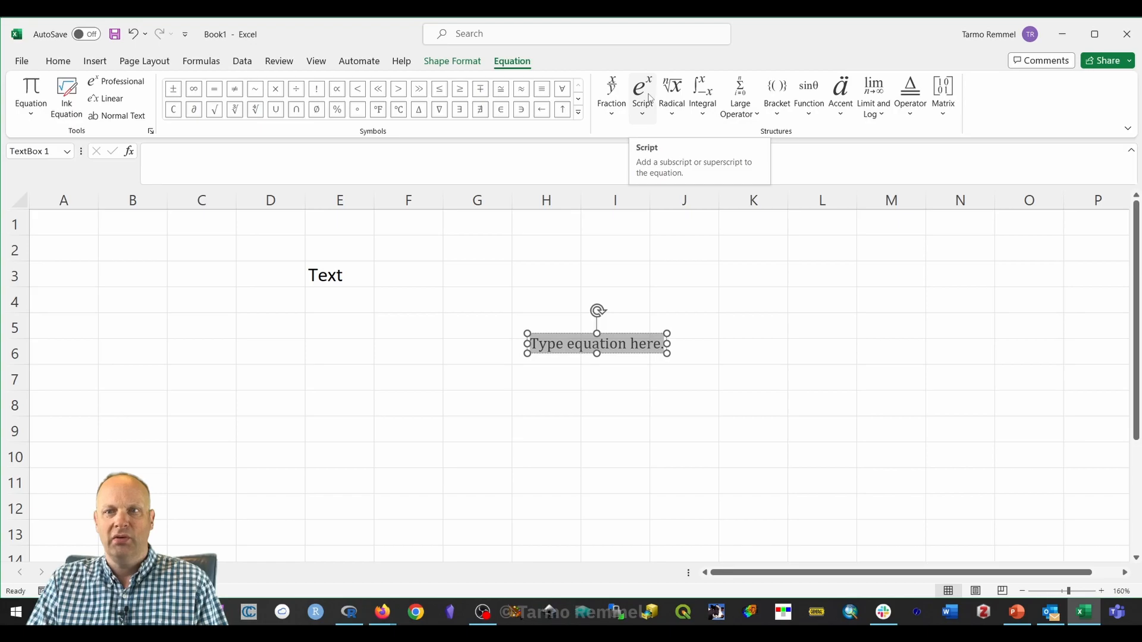
- Add a bar accent with an empty placeholder to the equation
{"action": "left_click", "coordinate": [846, 89]}
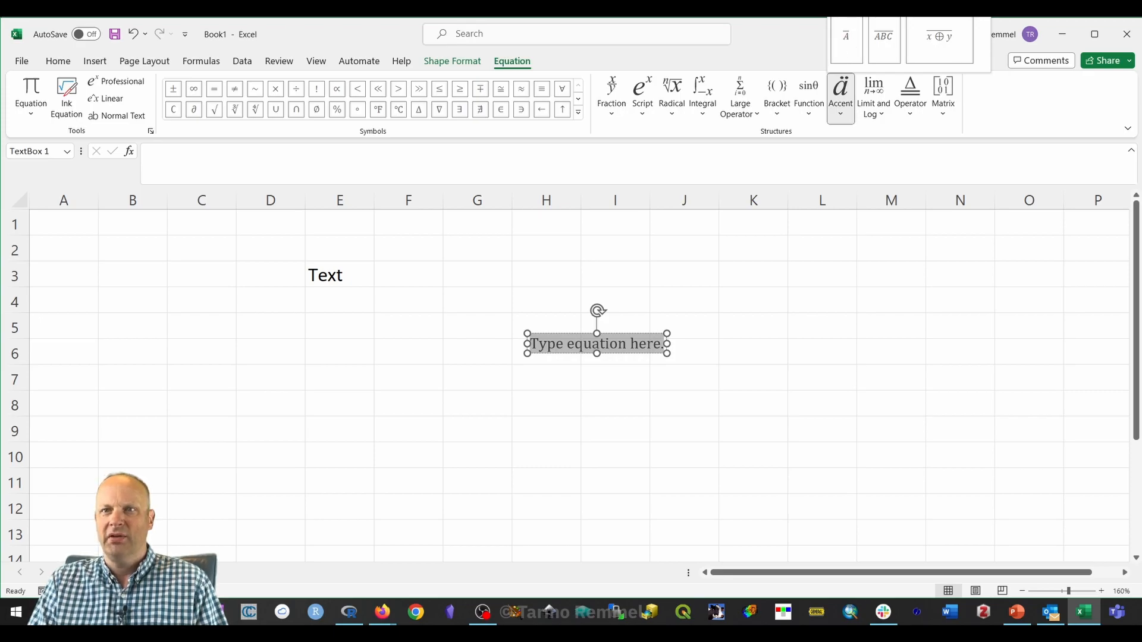
{"action": "left_click", "coordinate": [846, 18]}
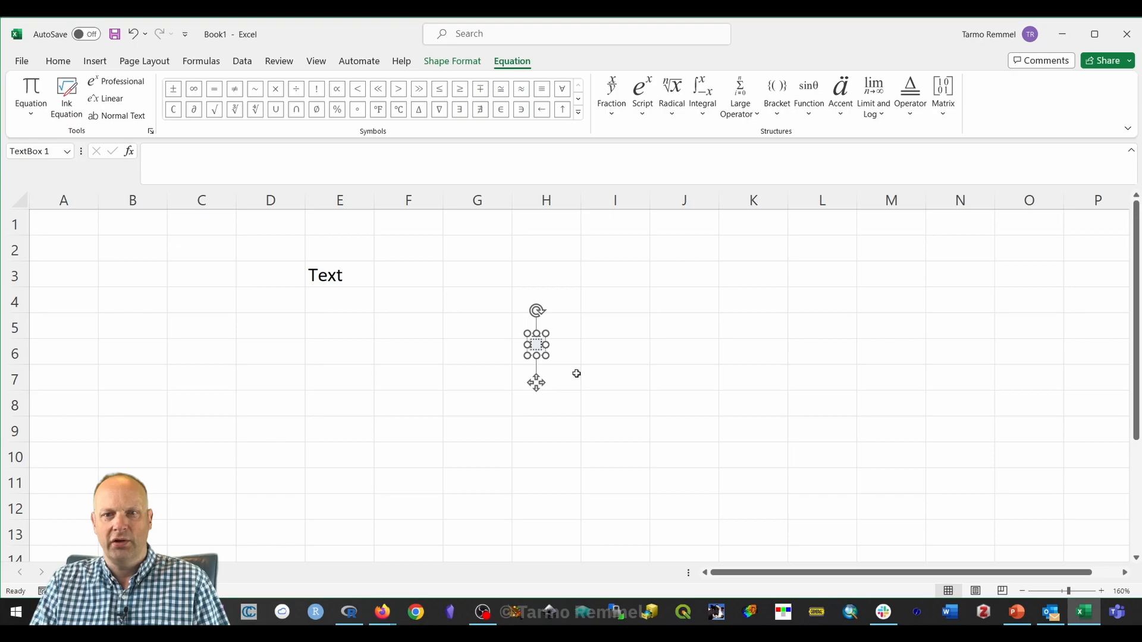
{"action": "left_click", "coordinate": [571, 355]}
{"action": "left_click", "coordinate": [504, 445]}
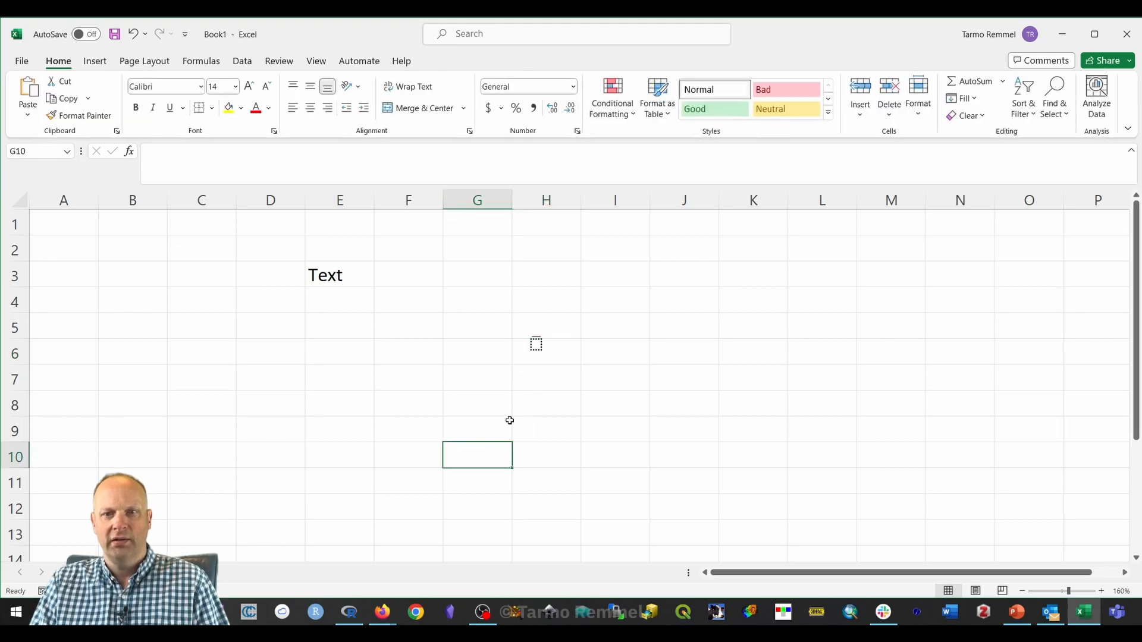
- Fill the placeholder under the bar accent with a capital X
{"action": "left_click", "coordinate": [1102, 592]}
{"action": "left_click", "coordinate": [1102, 592]}
{"action": "left_click", "coordinate": [1103, 592]}
{"action": "left_click", "coordinate": [1102, 592]}
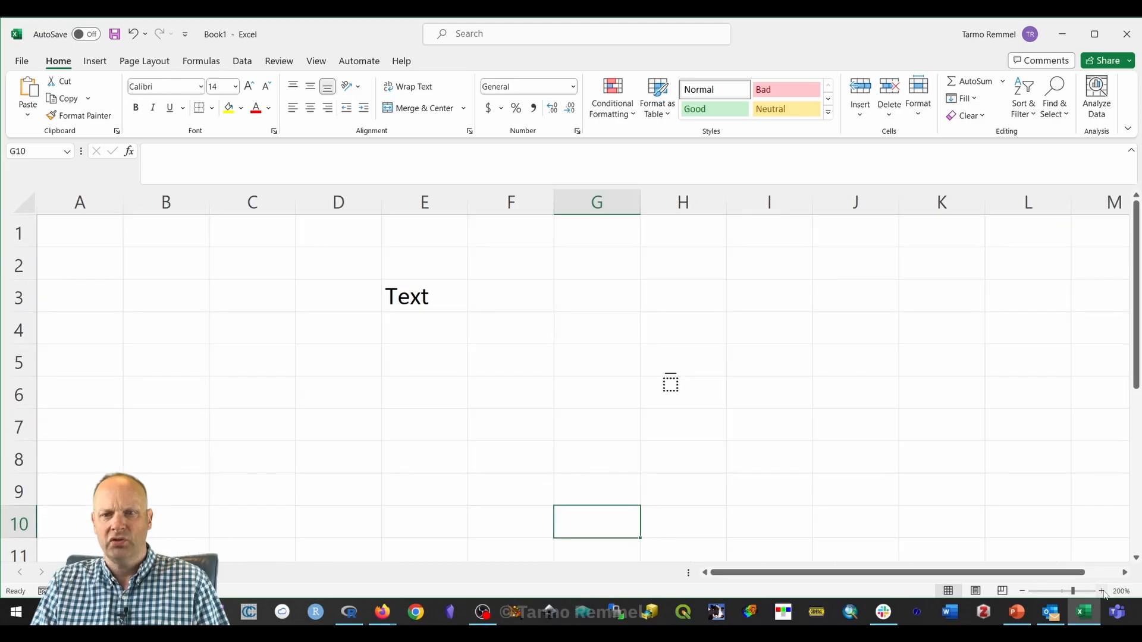
{"action": "left_click", "coordinate": [1103, 592]}
{"action": "left_click", "coordinate": [1102, 591]}
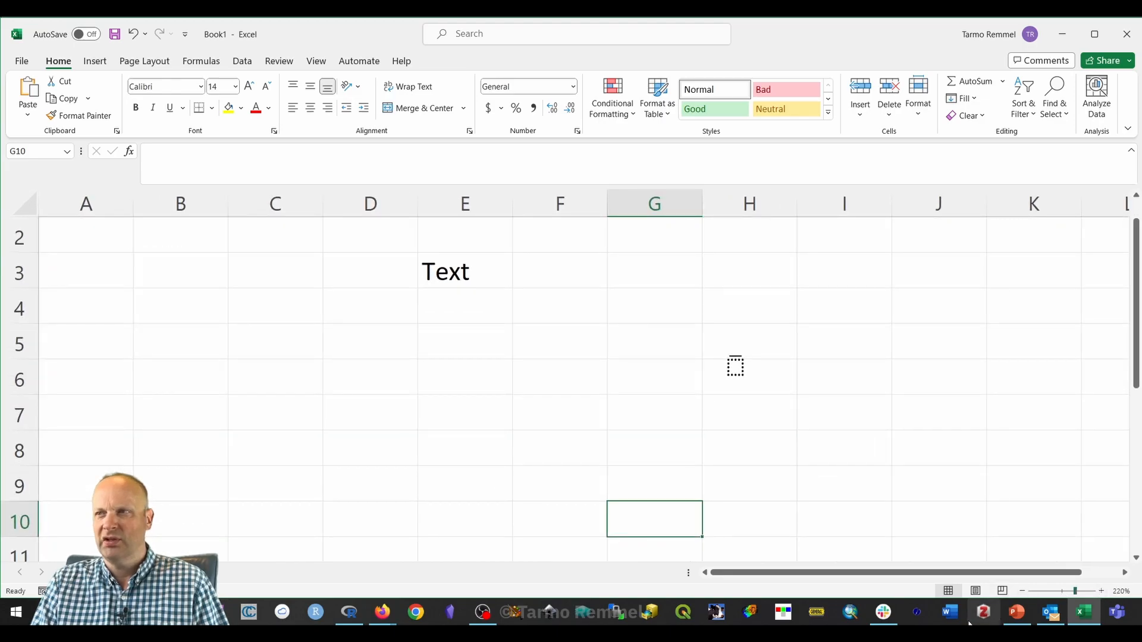
{"action": "scroll", "coordinate": [736, 405], "scroll_direction": "right", "scroll_amount": 2}
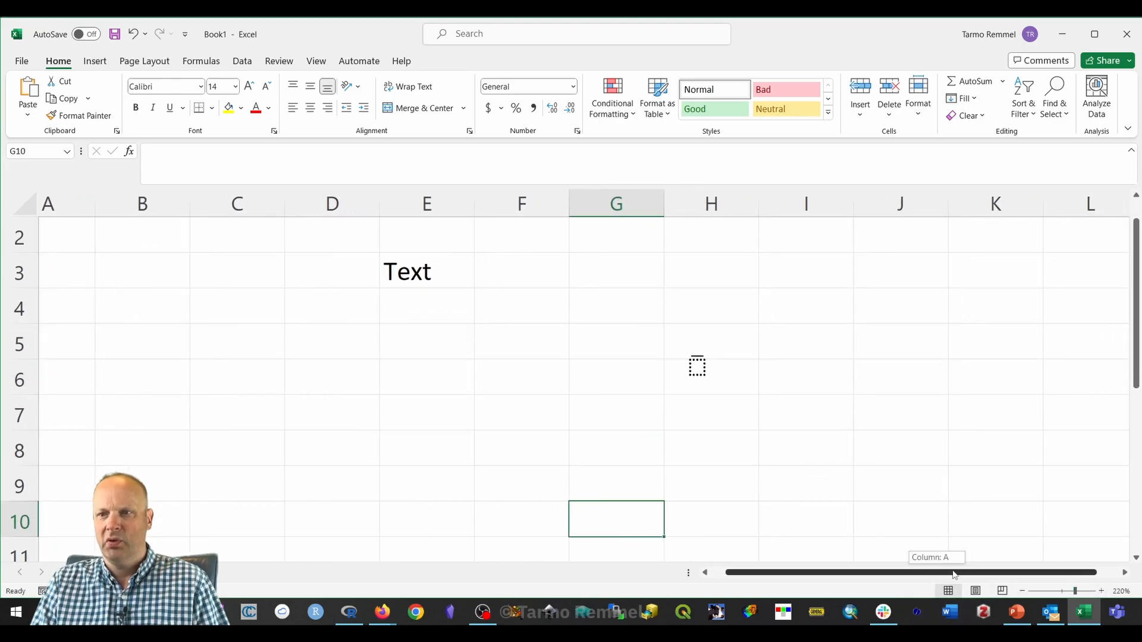
{"action": "left_click", "coordinate": [657, 366]}
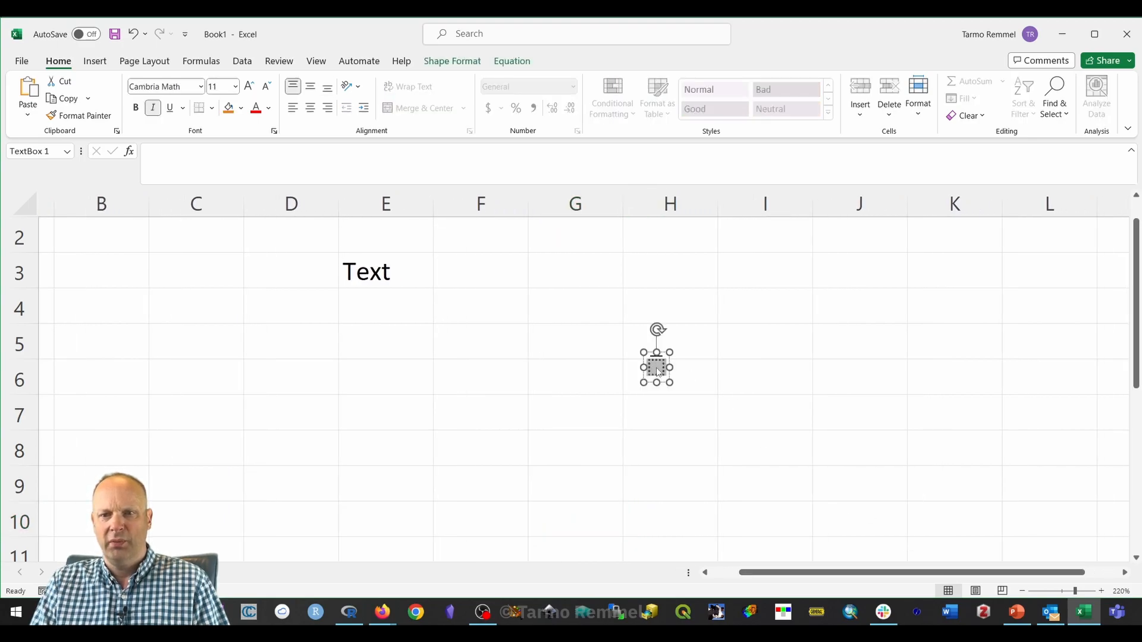
{"action": "type", "text": "X"}
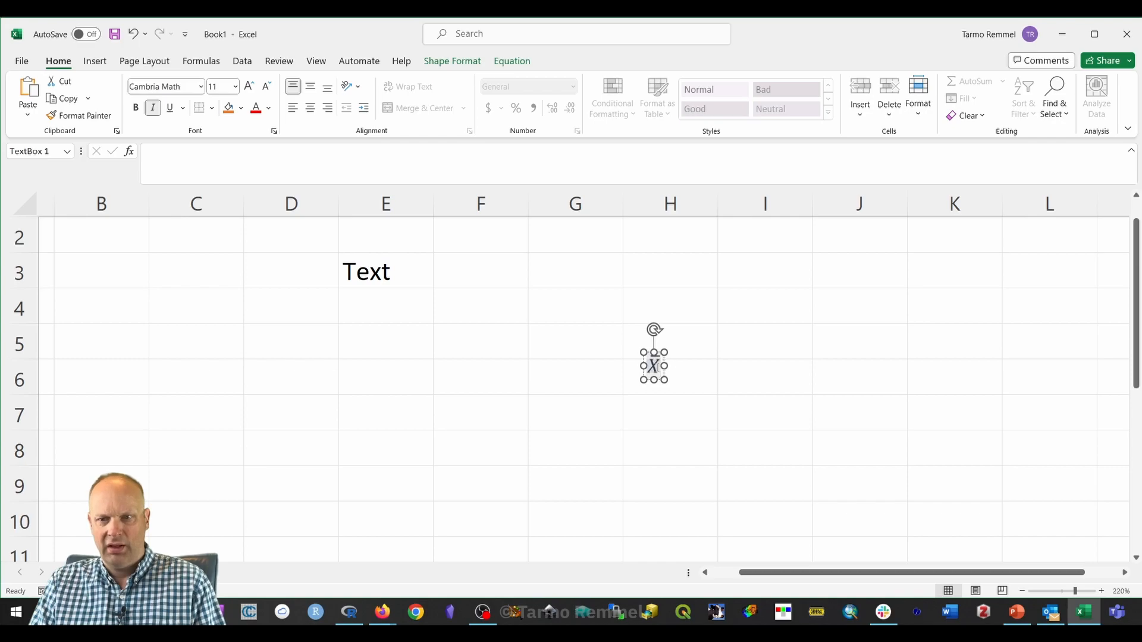
{"action": "left_click", "coordinate": [743, 397]}
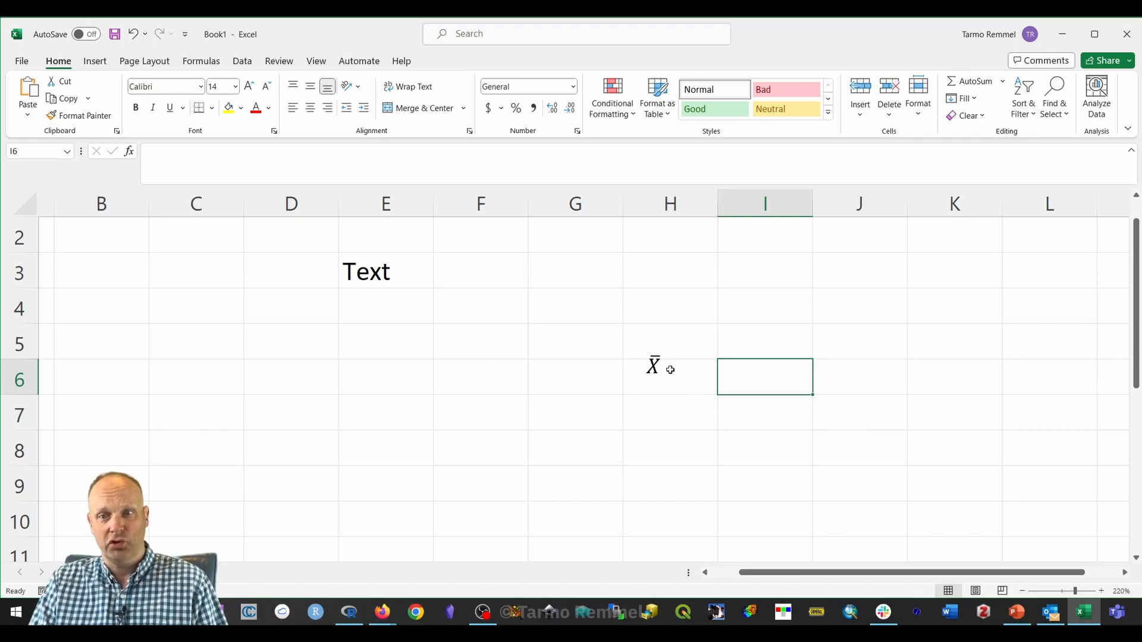
- Set the X-bar equation's font size to 20 and move its box to the left edge of cell G5
{"action": "left_click", "coordinate": [655, 366]}
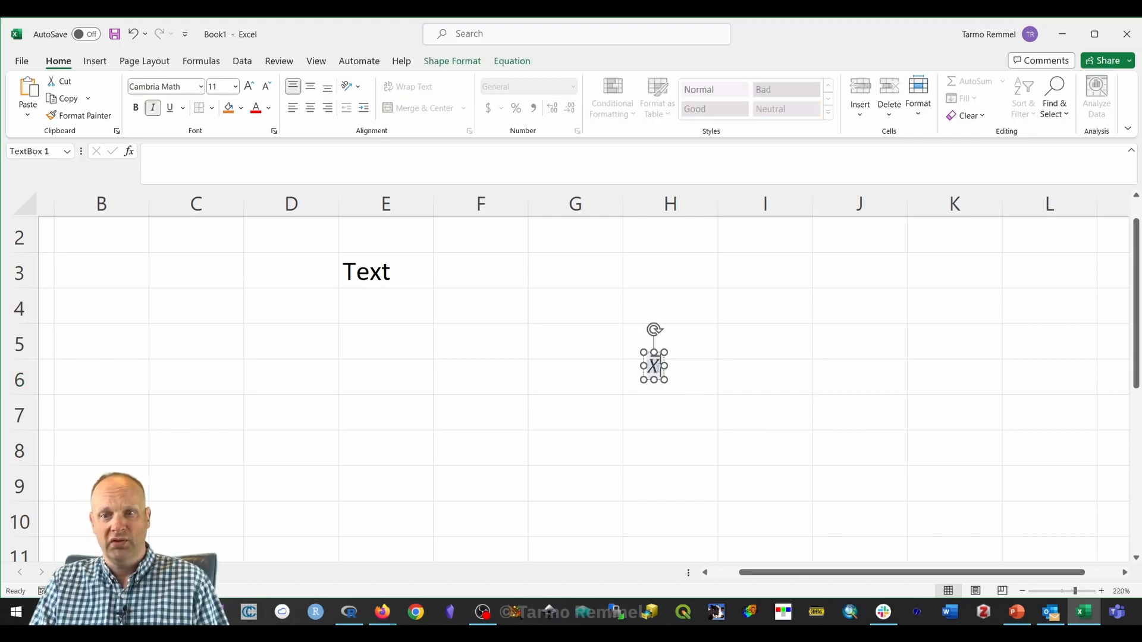
{"action": "left_click", "coordinate": [664, 377]}
{"action": "left_click", "coordinate": [235, 86]}
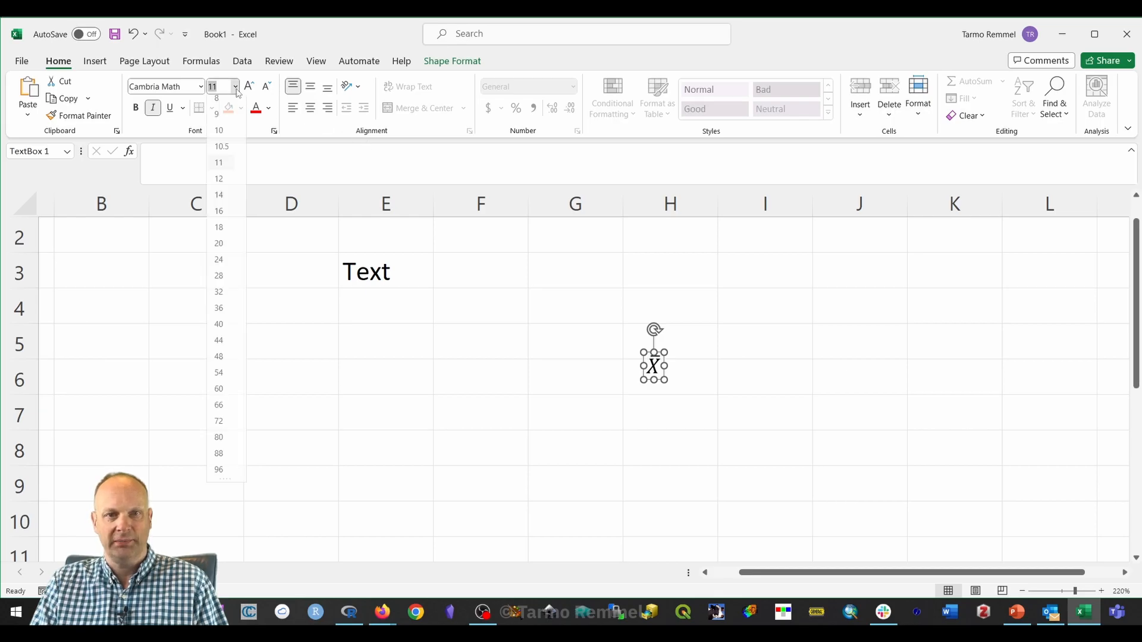
{"action": "left_click", "coordinate": [226, 249]}
{"action": "left_click_drag", "start_coordinate": [679, 391], "coordinate": [560, 359]}
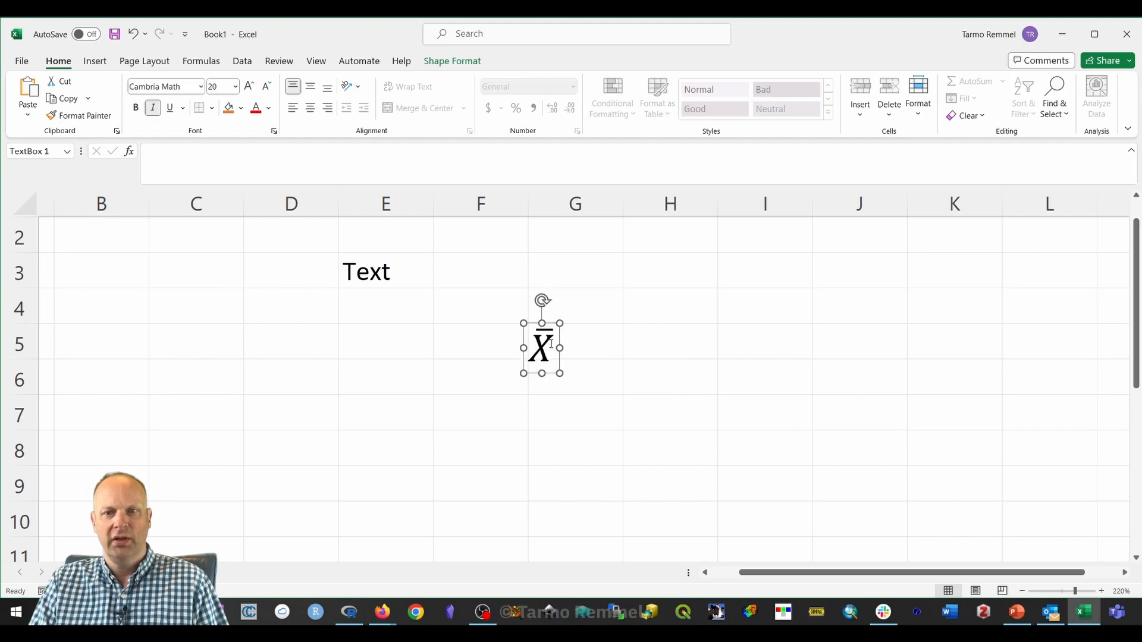
- Append an equals sign after the X-bar in the equation
{"action": "left_click", "coordinate": [551, 350]}
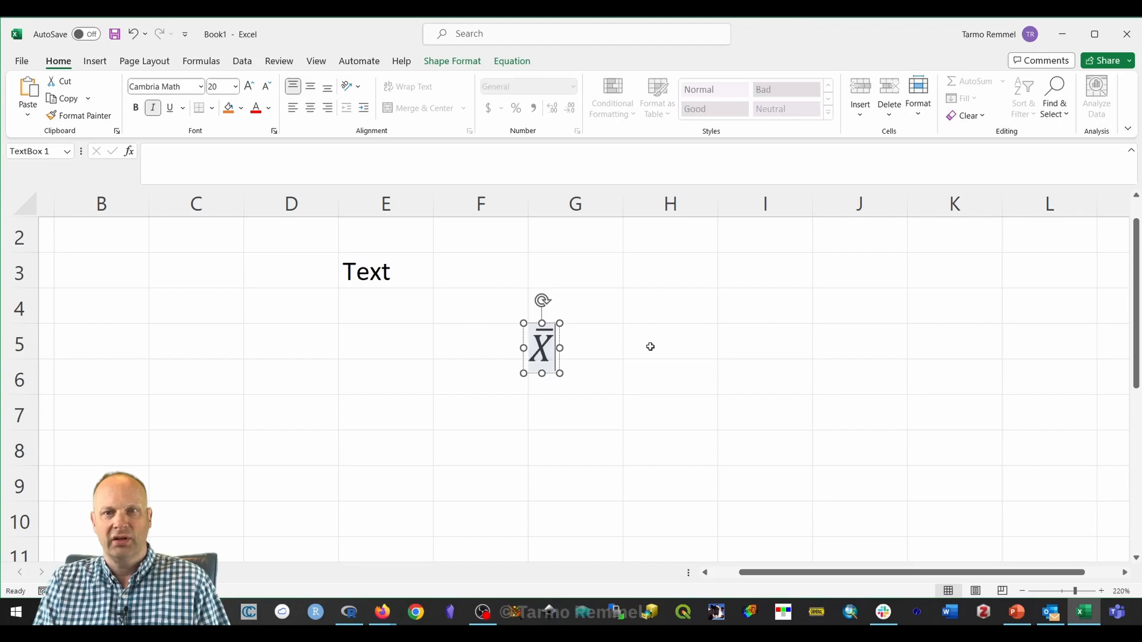
{"action": "type", "text": "="}
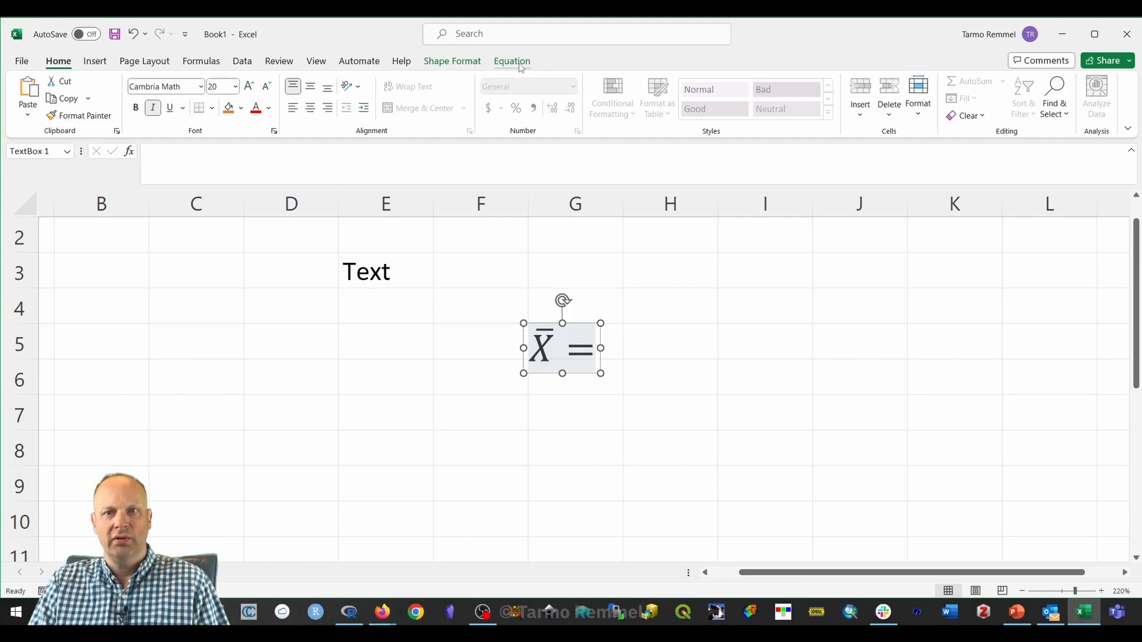
{"action": "key", "text": "BackSpace"}
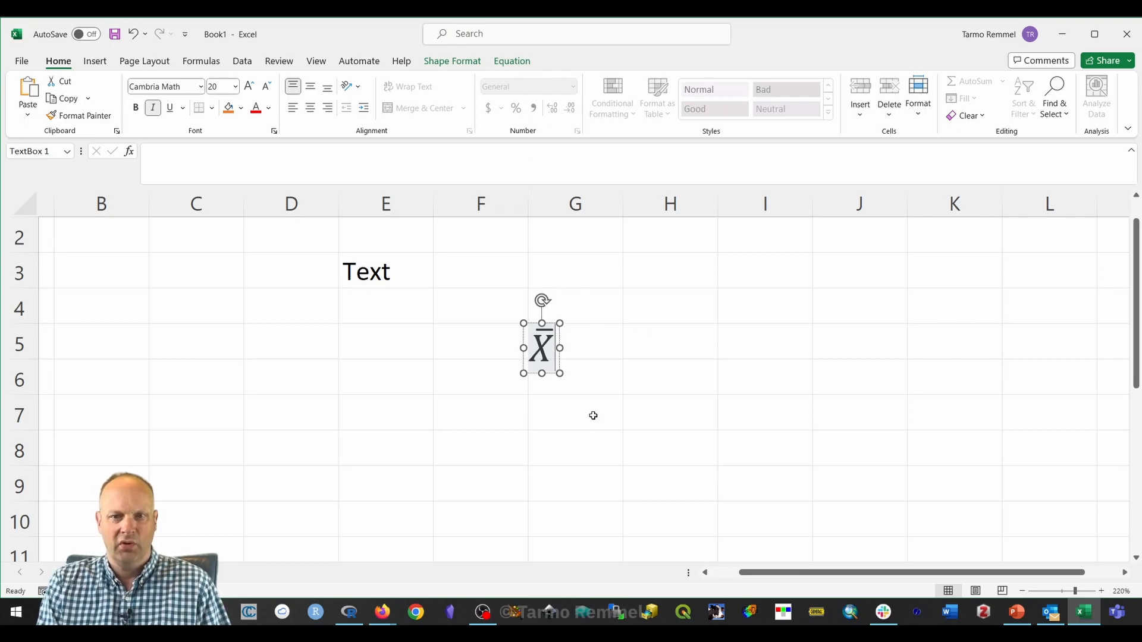
{"action": "left_click", "coordinate": [512, 61]}
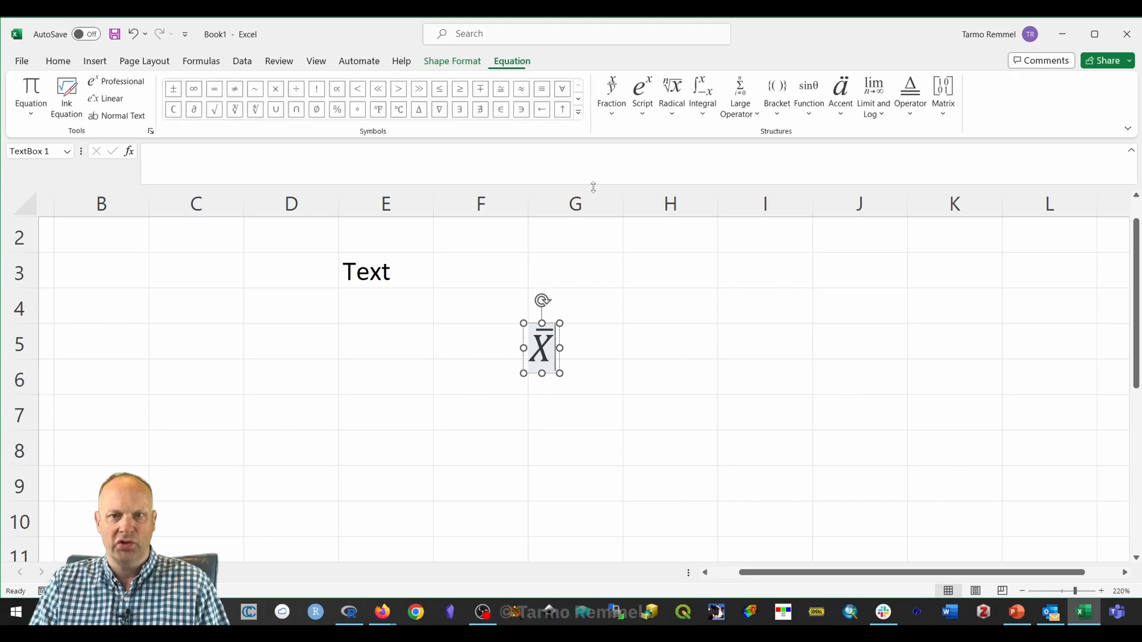
{"action": "type", "text": "="}
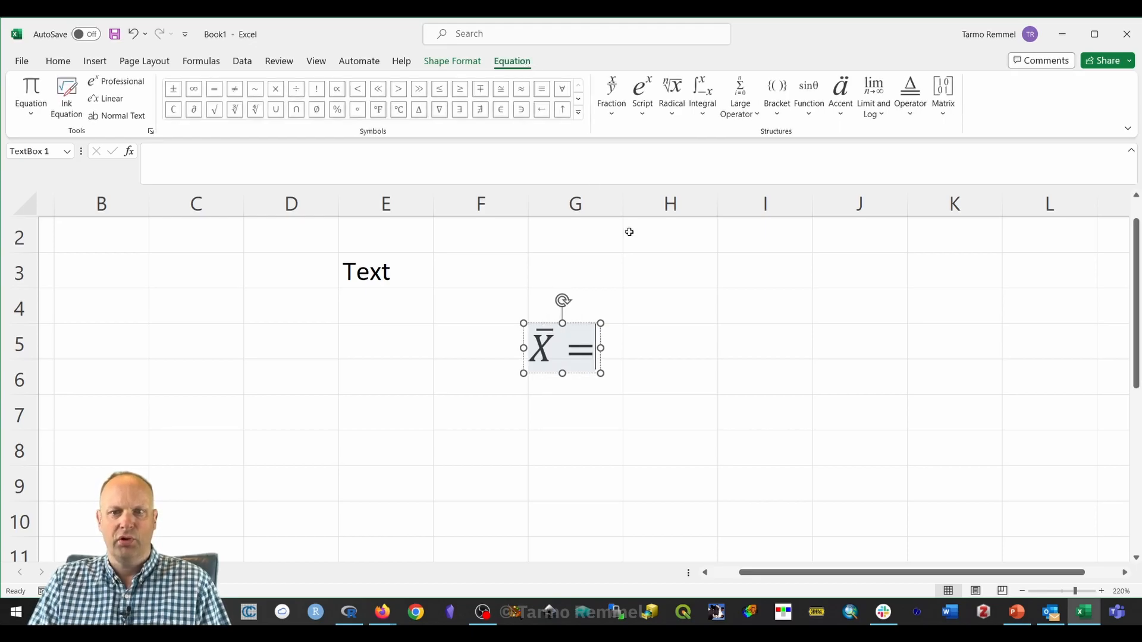
- Add a stacked fraction after the equals sign and place a summation without limits in its numerator
{"action": "left_click", "coordinate": [615, 98]}
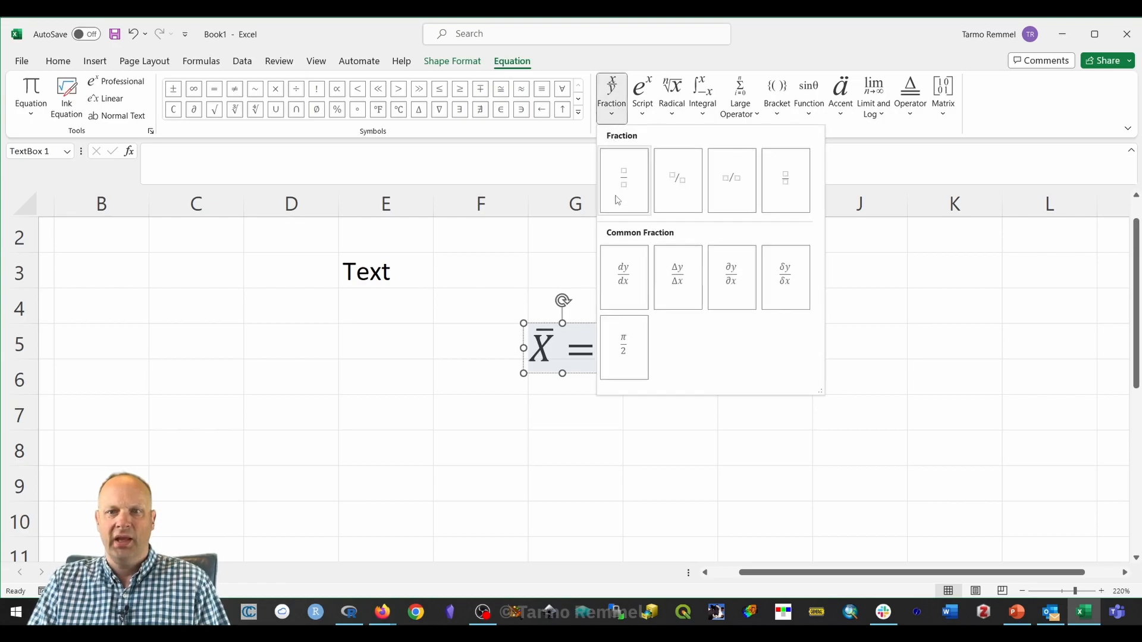
{"action": "left_click", "coordinate": [622, 187]}
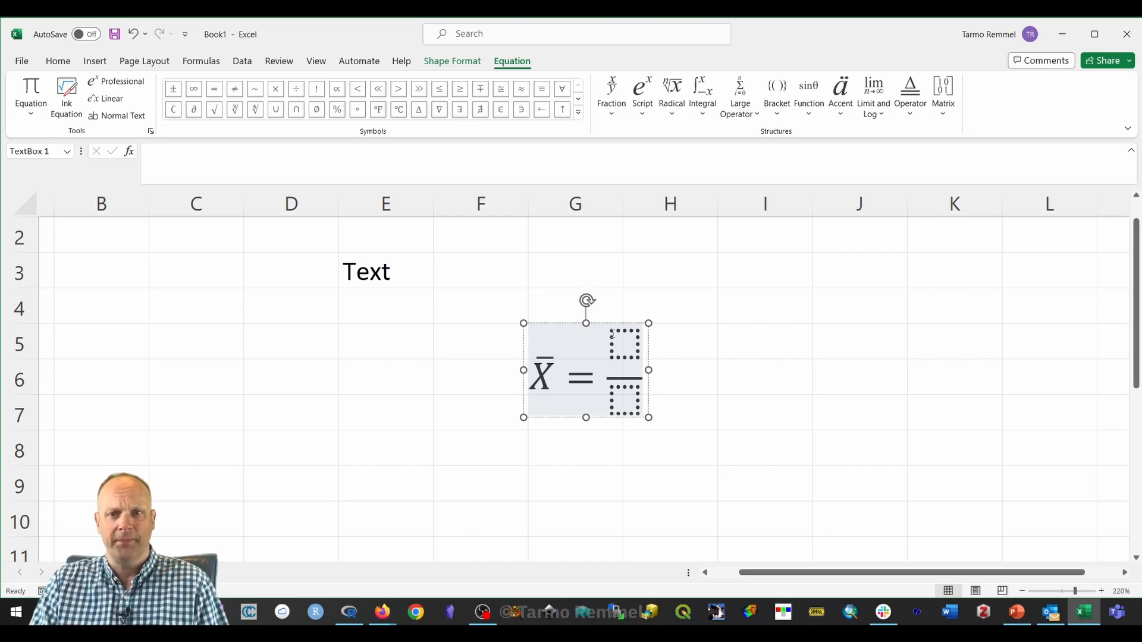
{"action": "left_click", "coordinate": [622, 351]}
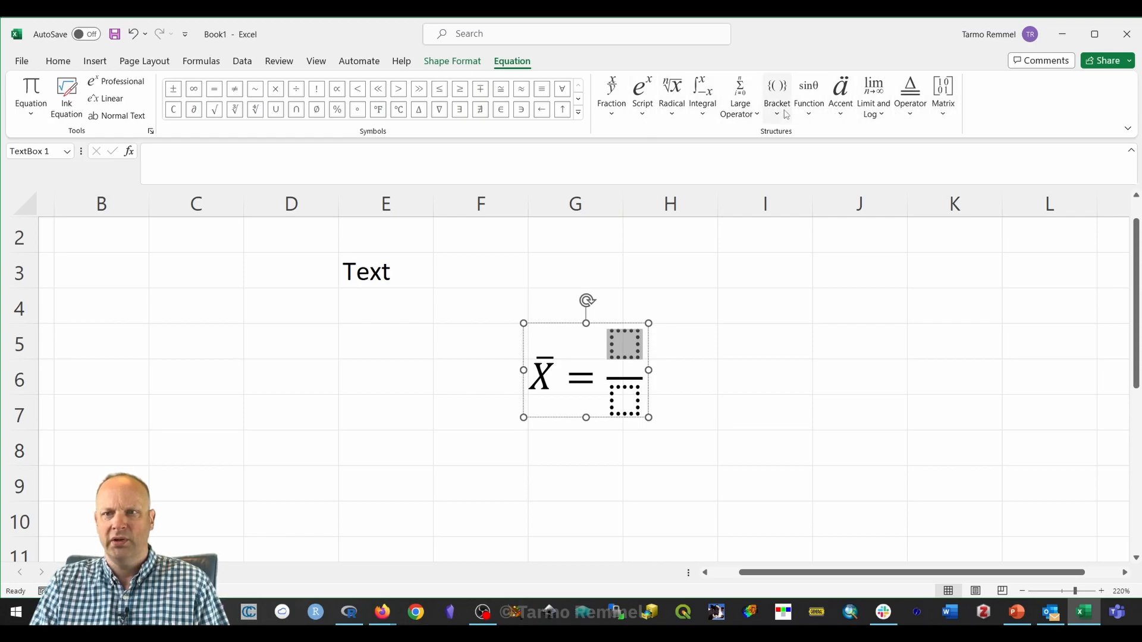
{"action": "left_click", "coordinate": [740, 106]}
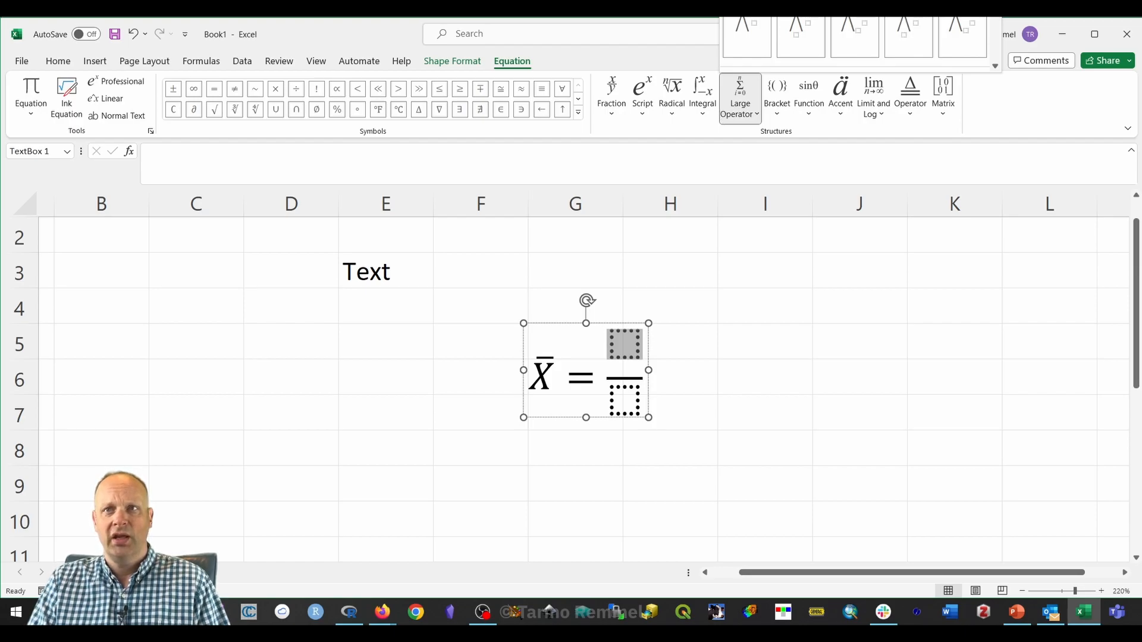
{"action": "left_click", "coordinate": [748, 3]}
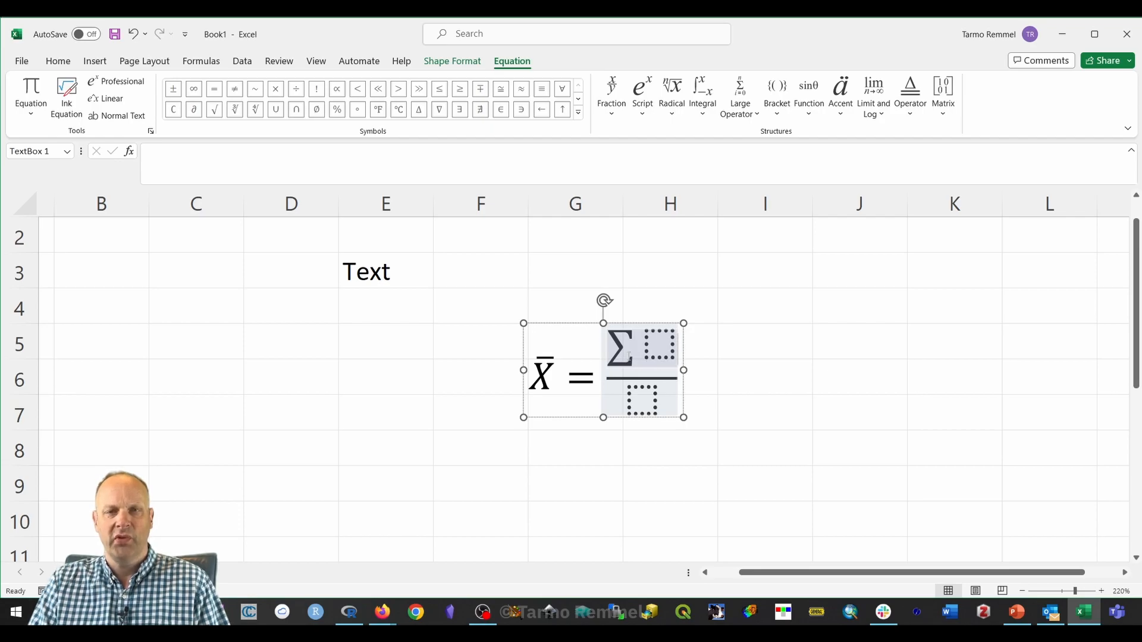
- Complete the fraction by placing X after the summation sign in the numerator and N in the denominator
{"action": "left_click", "coordinate": [656, 352]}
{"action": "type", "text": "X"}
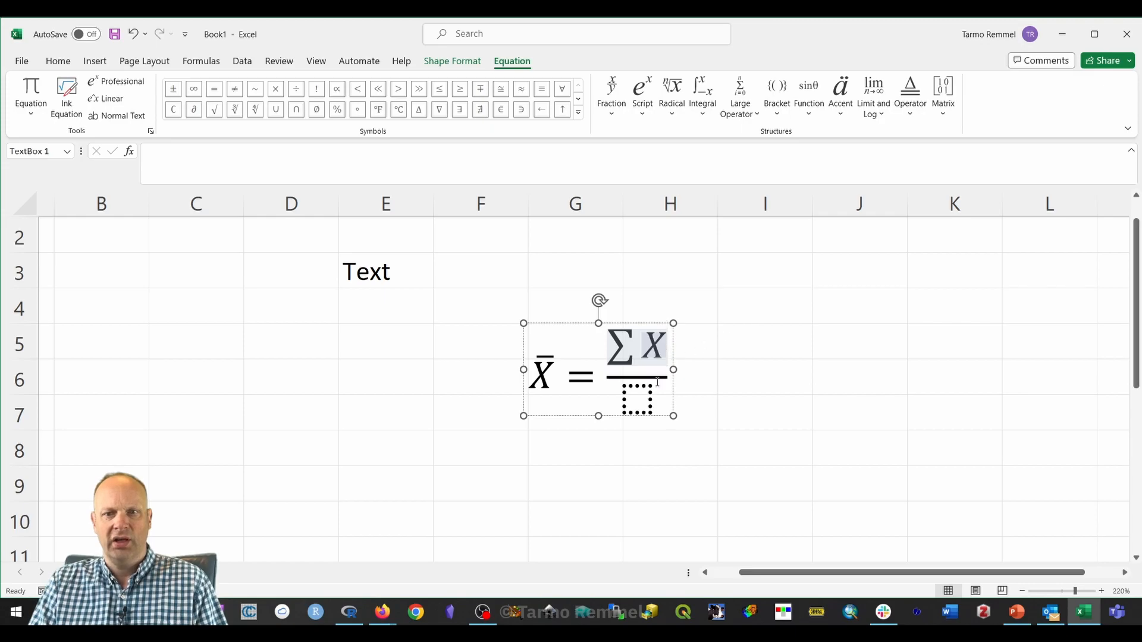
{"action": "key", "text": "Down"}
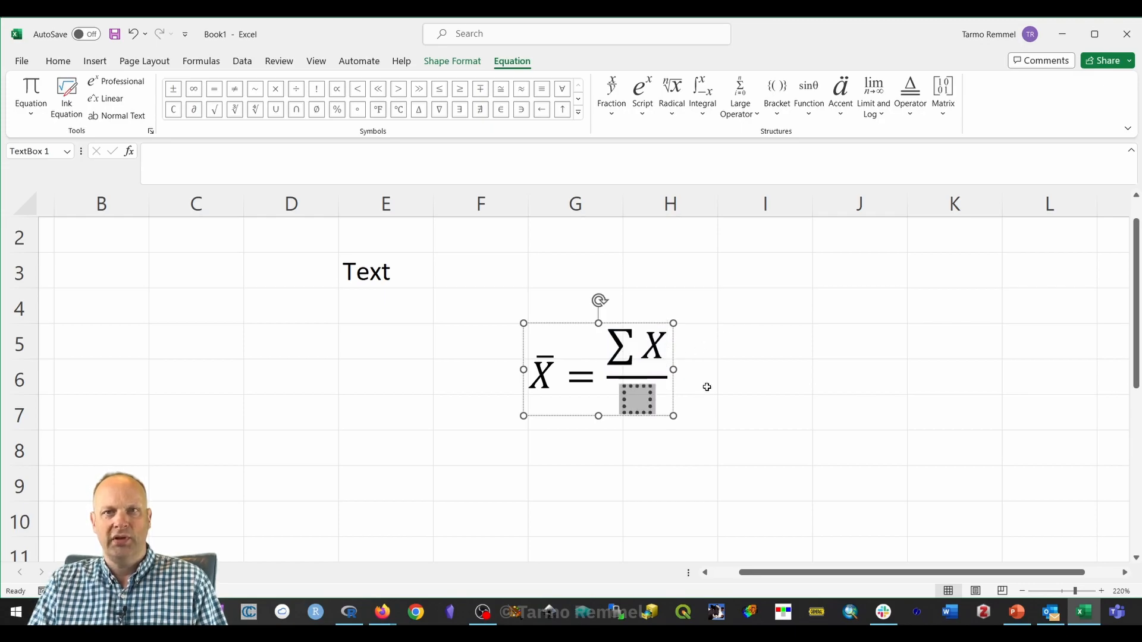
{"action": "type", "text": "N"}
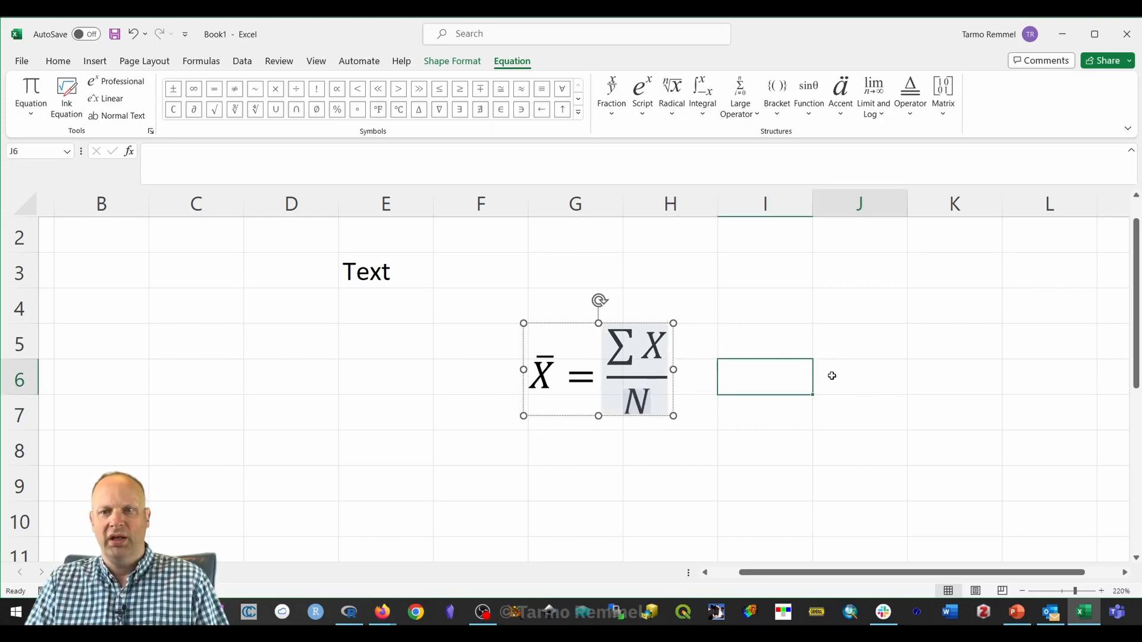
{"action": "left_click", "coordinate": [831, 376]}
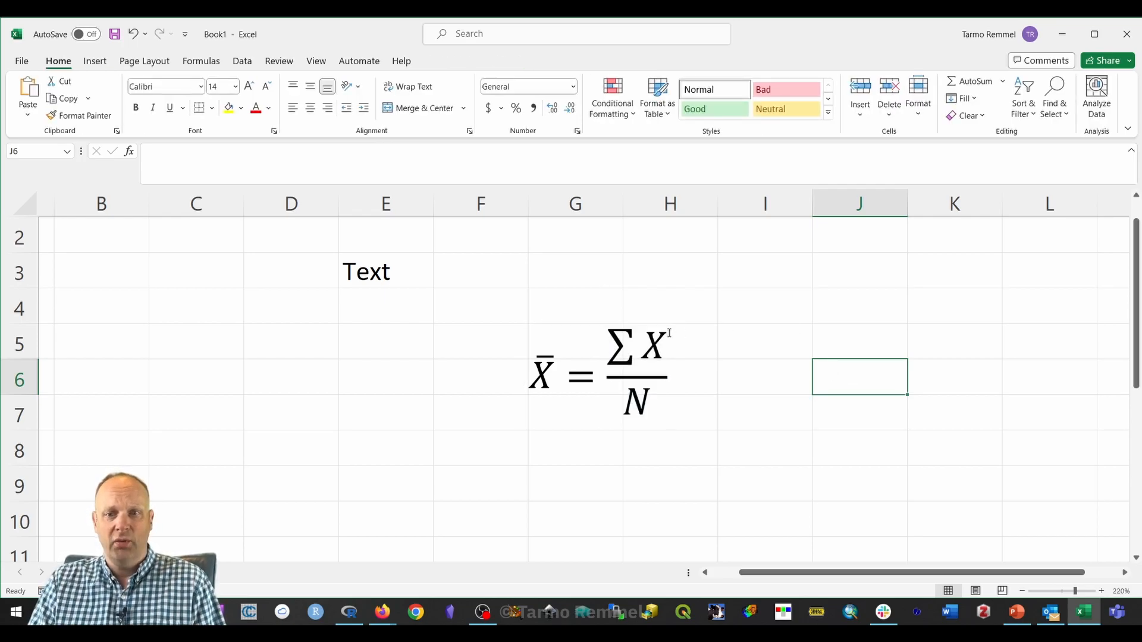
- Move the mean equation up to start at about cell F3 and place a pasted copy directly beneath it, starting in row 6
{"action": "left_click", "coordinate": [611, 352]}
{"action": "left_click_drag", "start_coordinate": [627, 323], "coordinate": [581, 256]}
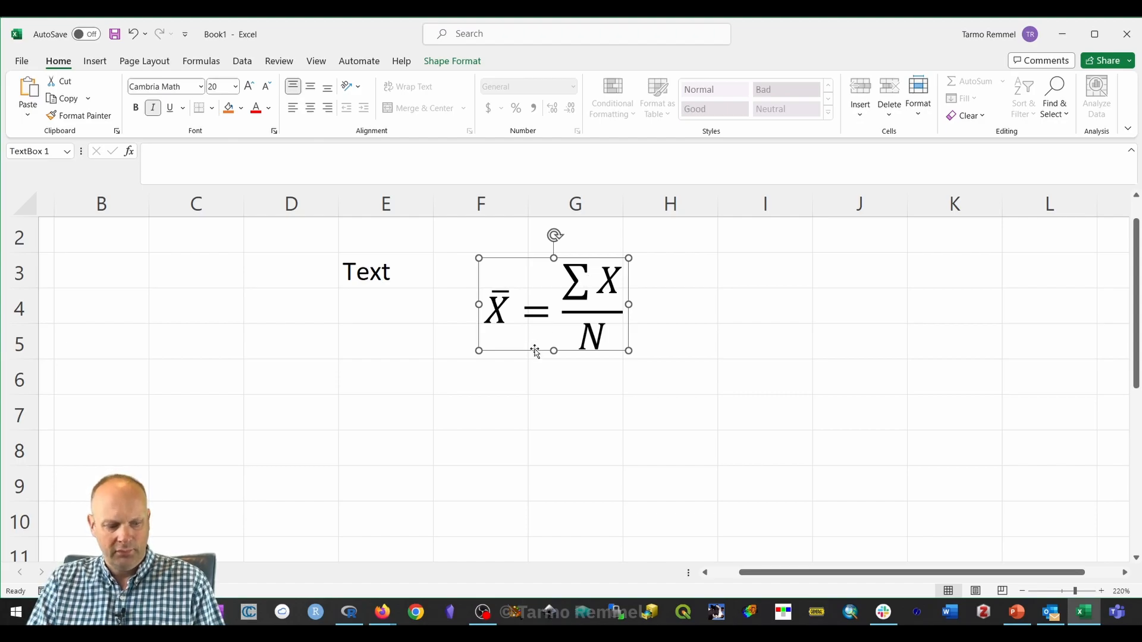
{"action": "left_click", "coordinate": [530, 423]}
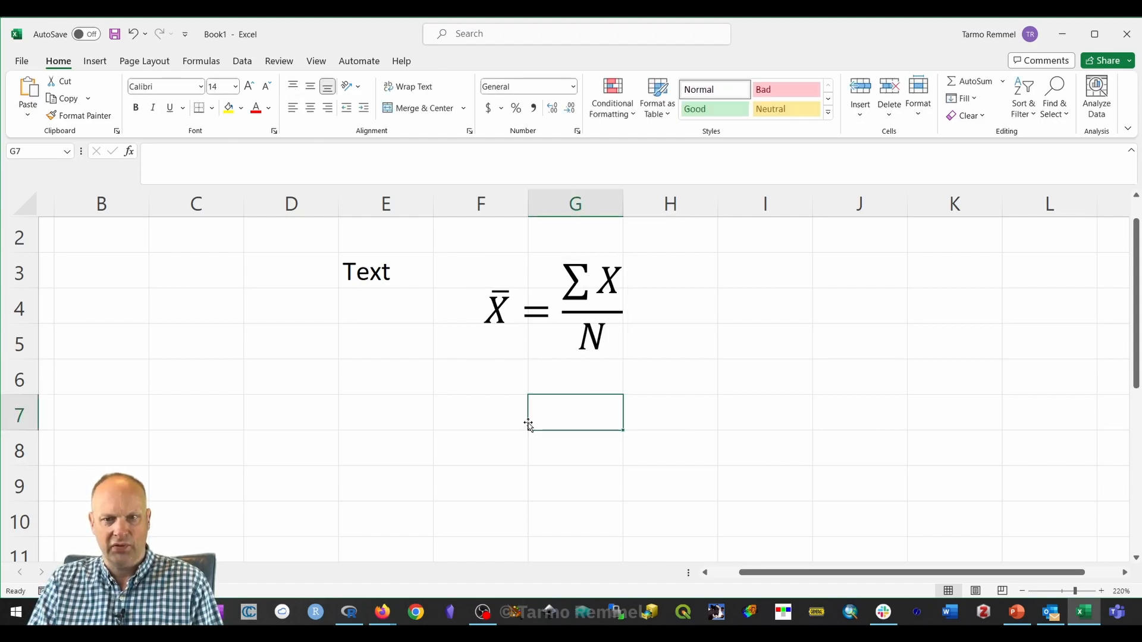
{"action": "key", "text": "ctrl+v"}
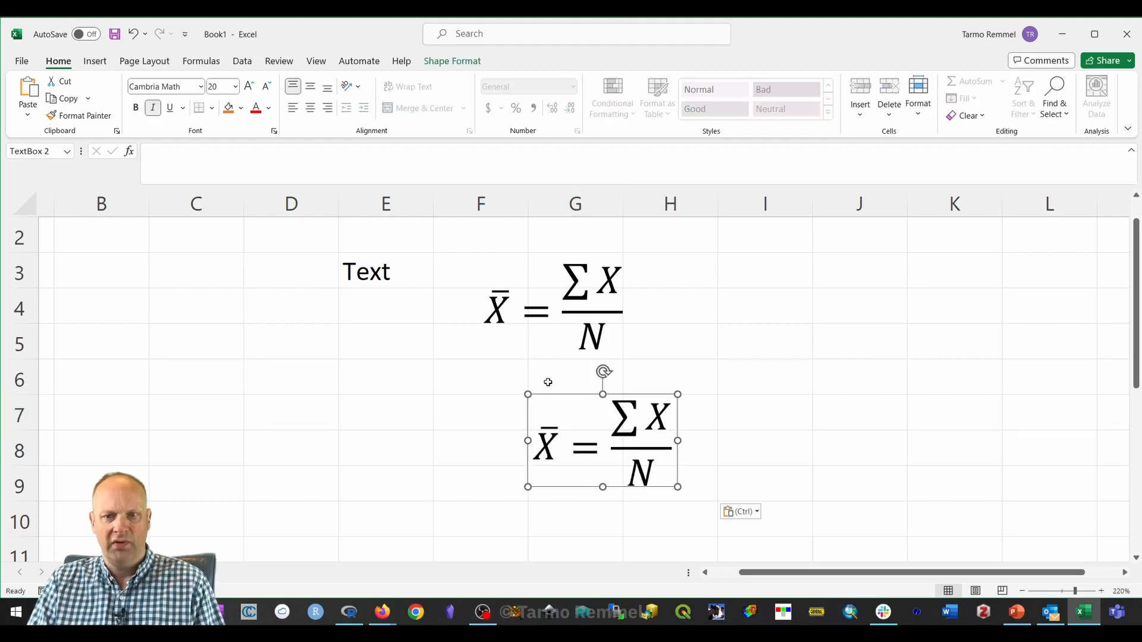
{"action": "left_click_drag", "start_coordinate": [532, 386], "coordinate": [510, 379]}
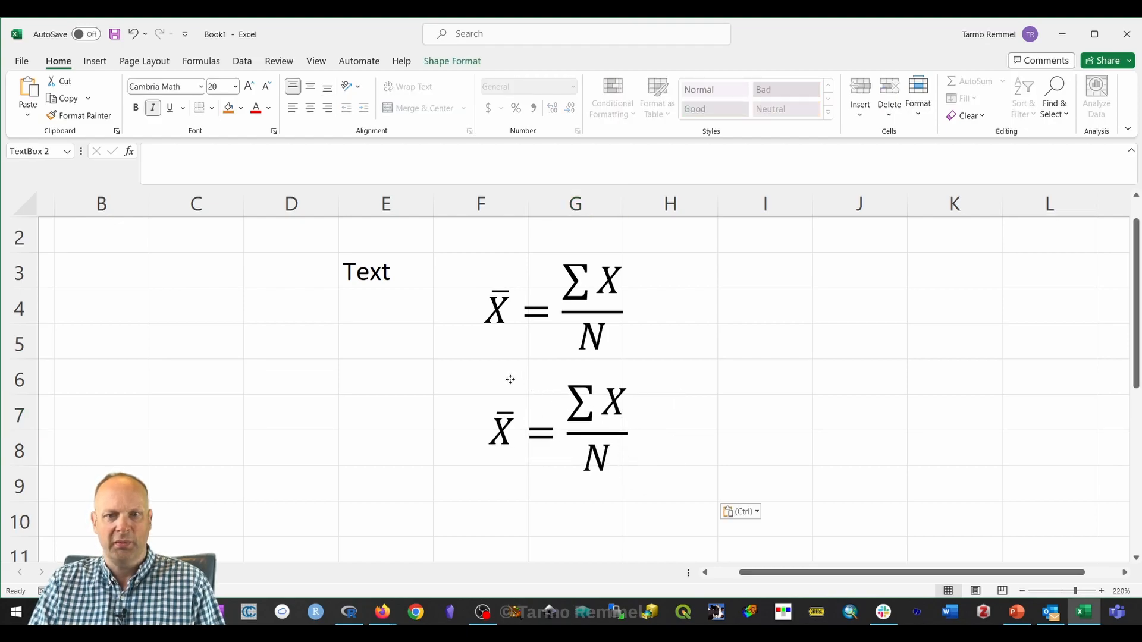
{"action": "left_click", "coordinate": [510, 380]}
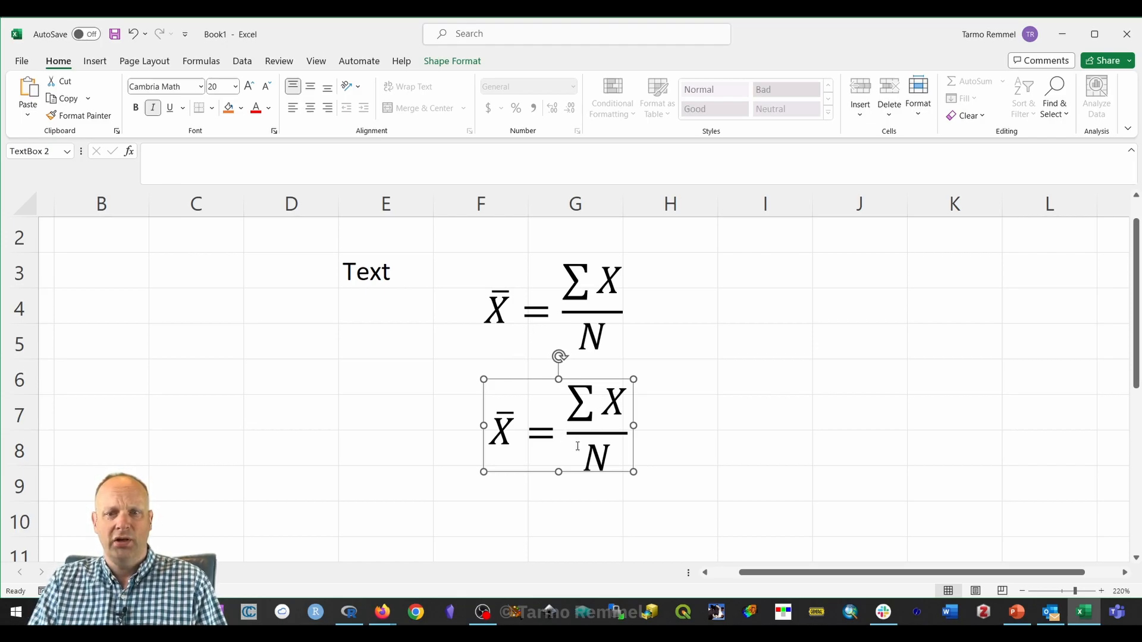
- Replace the denominator N in the lower copy of the equation with 17
{"action": "double_click", "coordinate": [599, 459]}
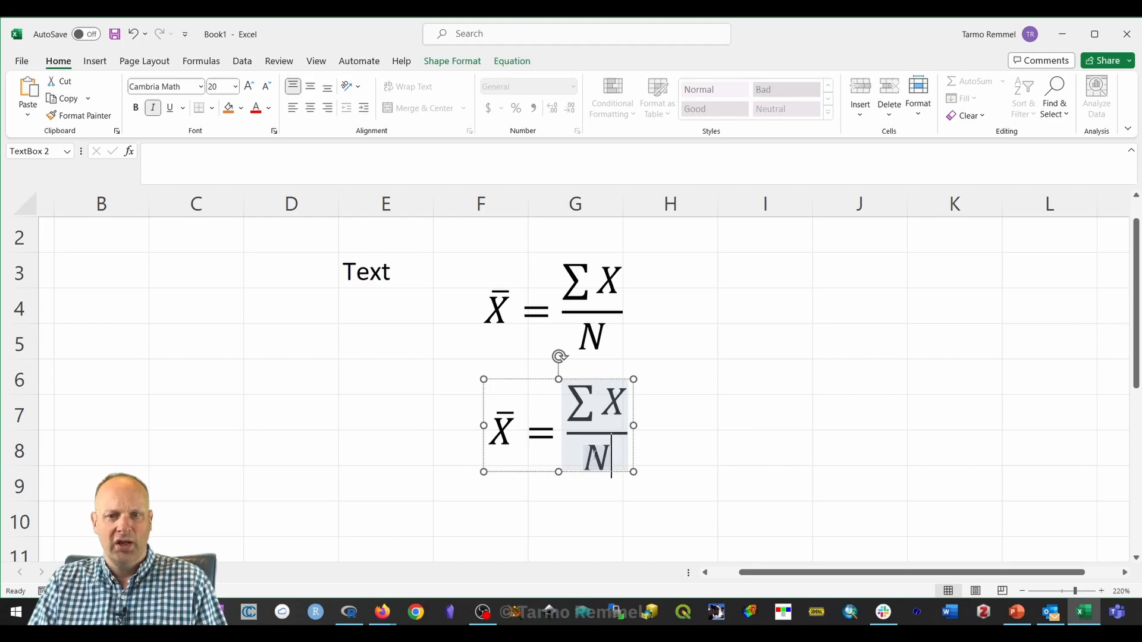
{"action": "left_click", "coordinate": [599, 457]}
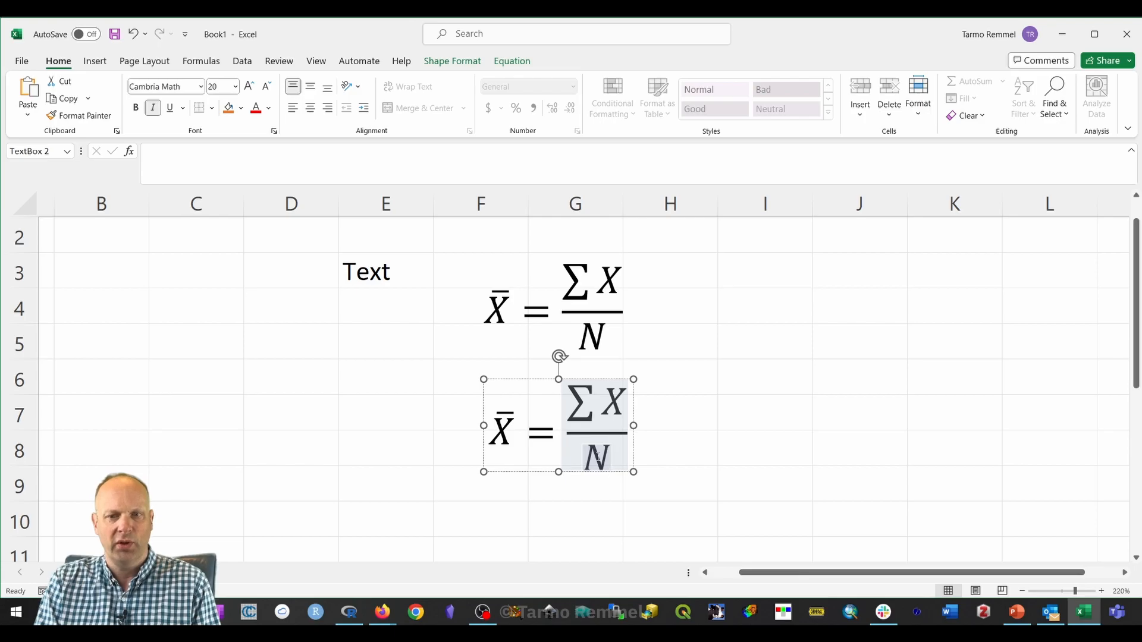
{"action": "double_click", "coordinate": [598, 458]}
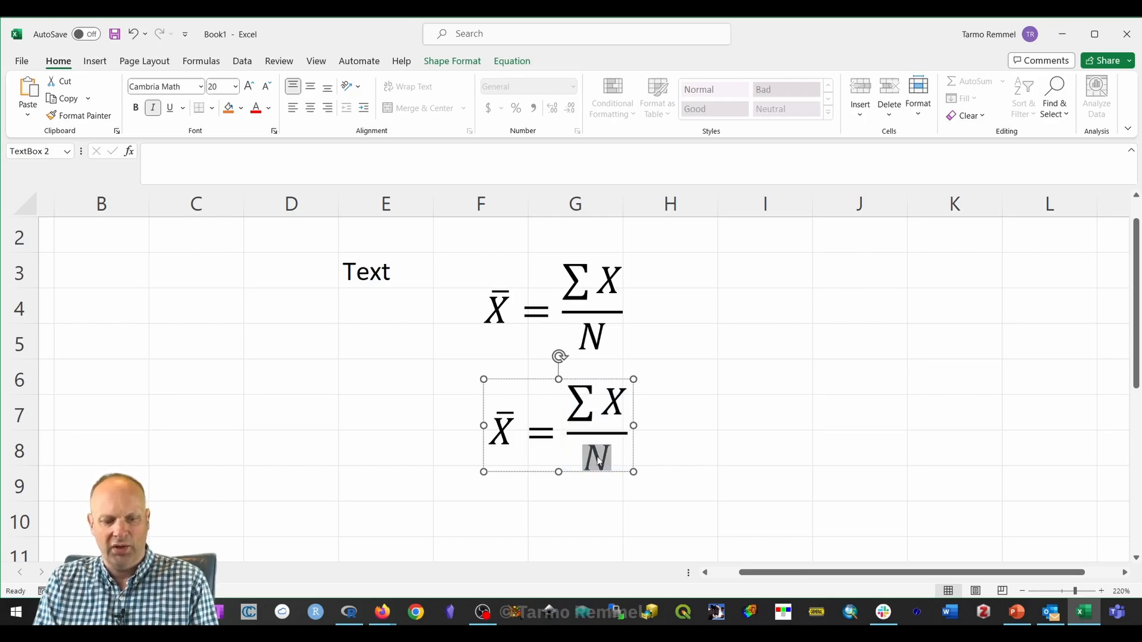
{"action": "type", "text": "17"}
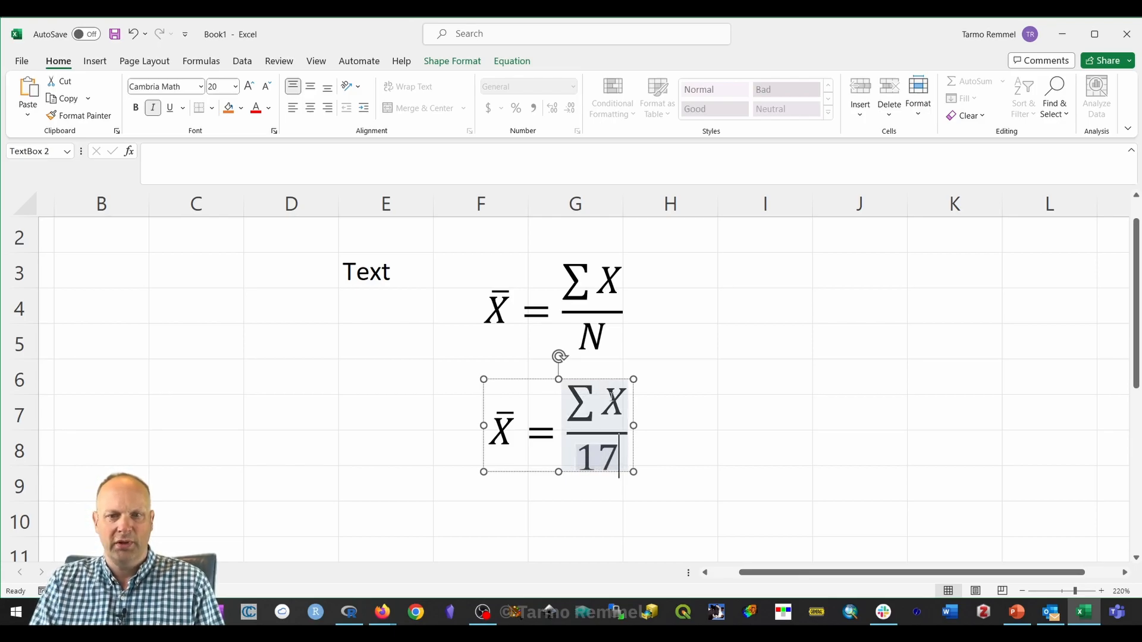
- Replace the lower equation's entire numerator with the sum 13 + 4 + 90+... and leave the equation
{"action": "double_click", "coordinate": [613, 402]}
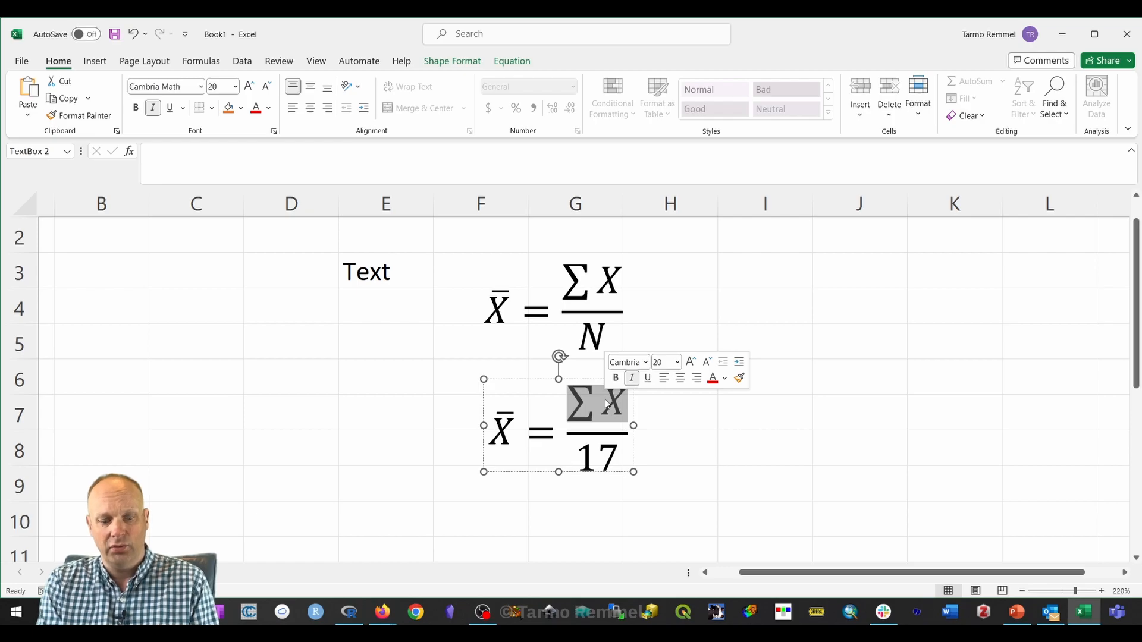
{"action": "type", "text": "13"}
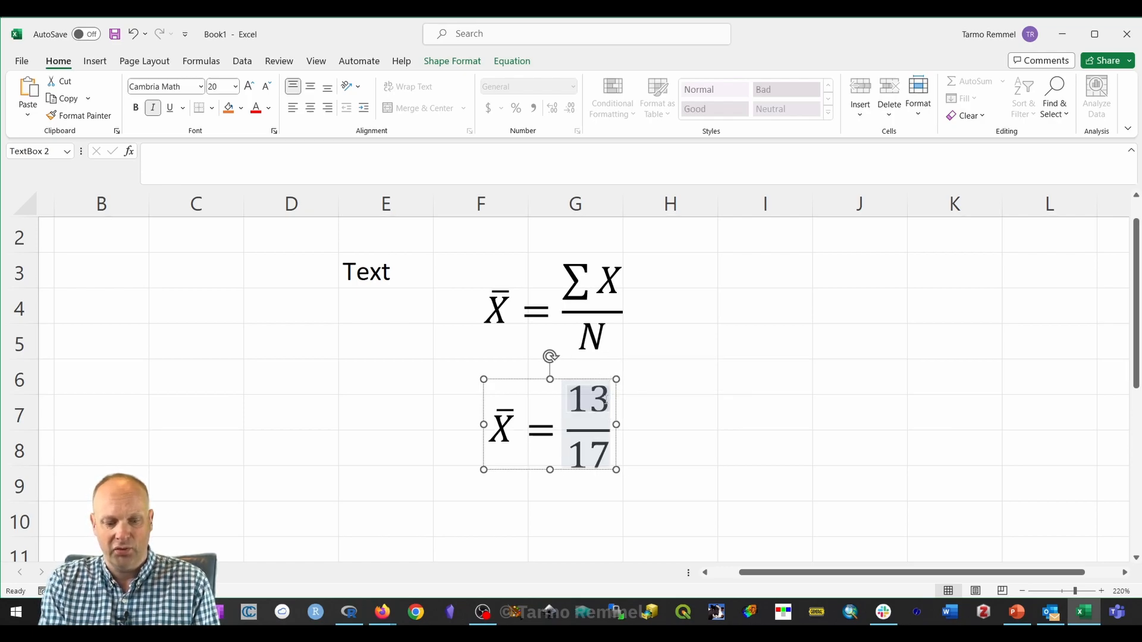
{"action": "type", "text": " + 4_"}
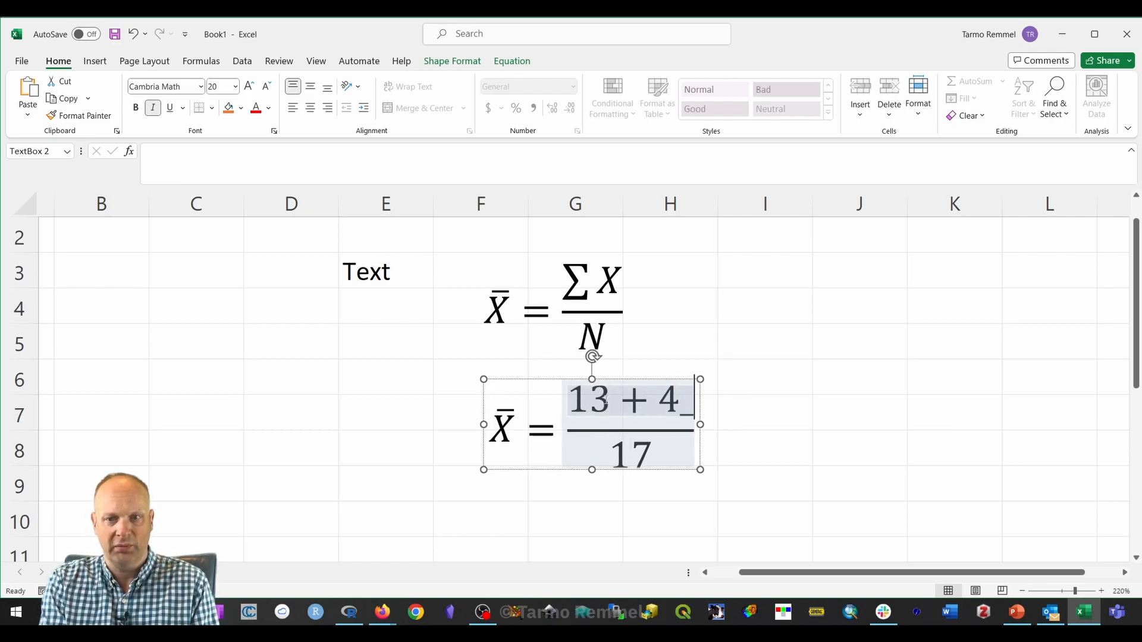
{"action": "key", "text": "BackSpace"}
{"action": "type", "text": "+"}
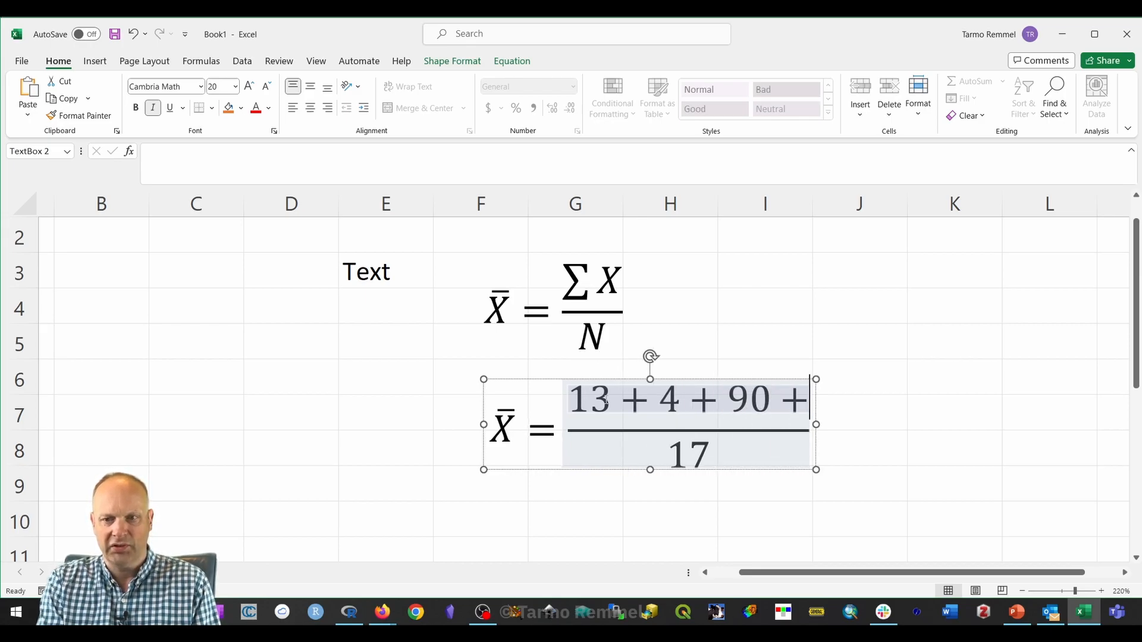
{"action": "type", "text": " 90+. /"}
{"action": "key", "text": "BackSpace"}
{"action": "type", "text": "\\"}
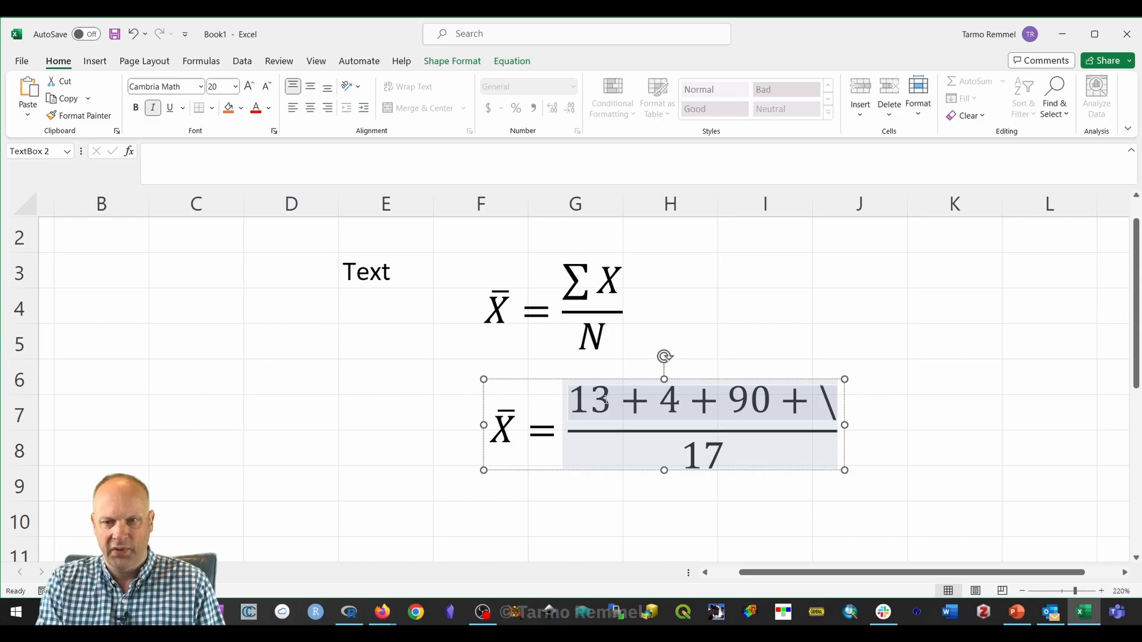
{"action": "key", "text": "BackSpace"}
{"action": "type", "text": "..."}
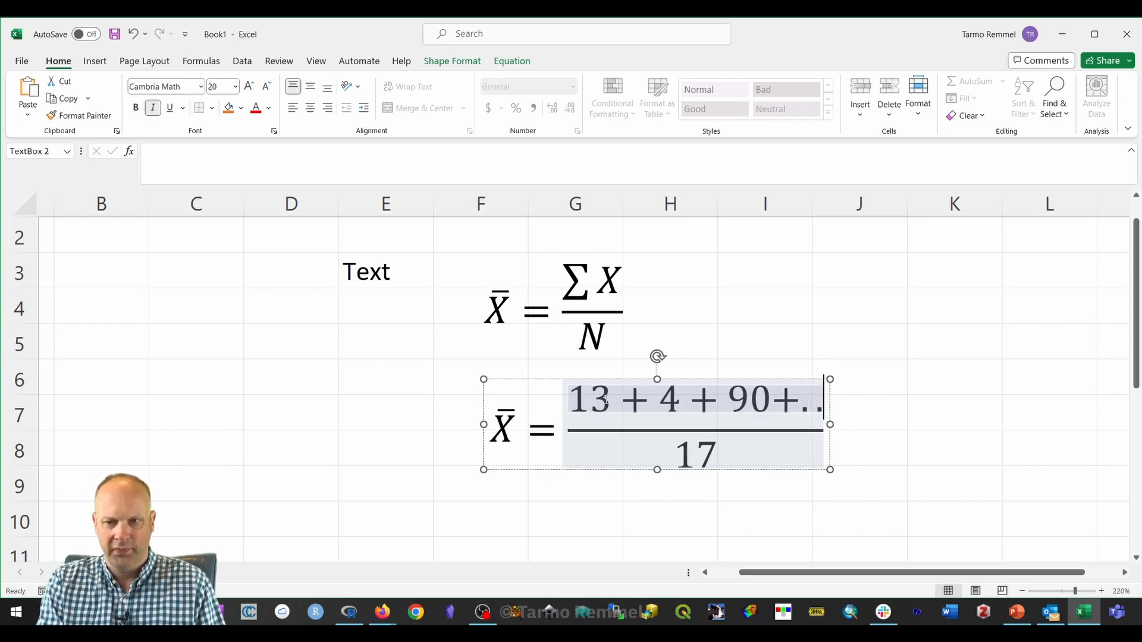
{"action": "left_click", "coordinate": [739, 314]}
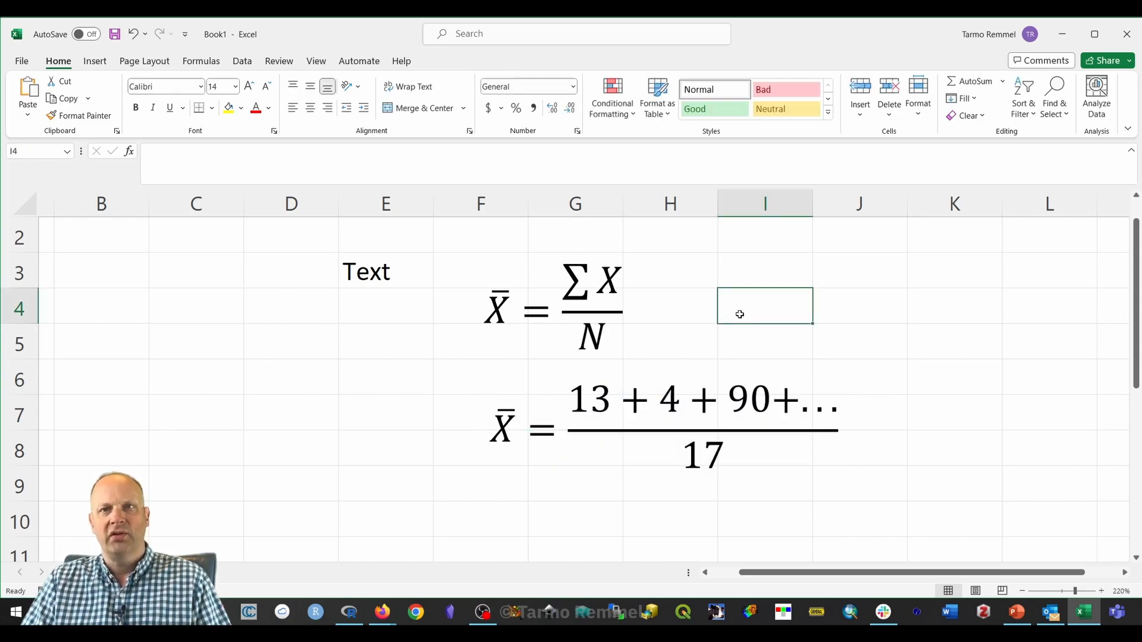